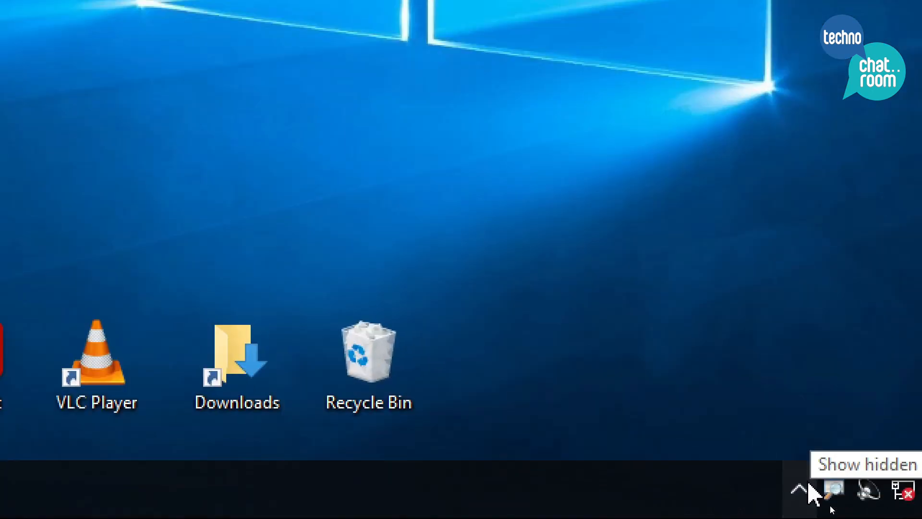
Open the OneDrive settings from the hidden notification area icons
{"action": "left_click", "coordinate": [809, 485]}
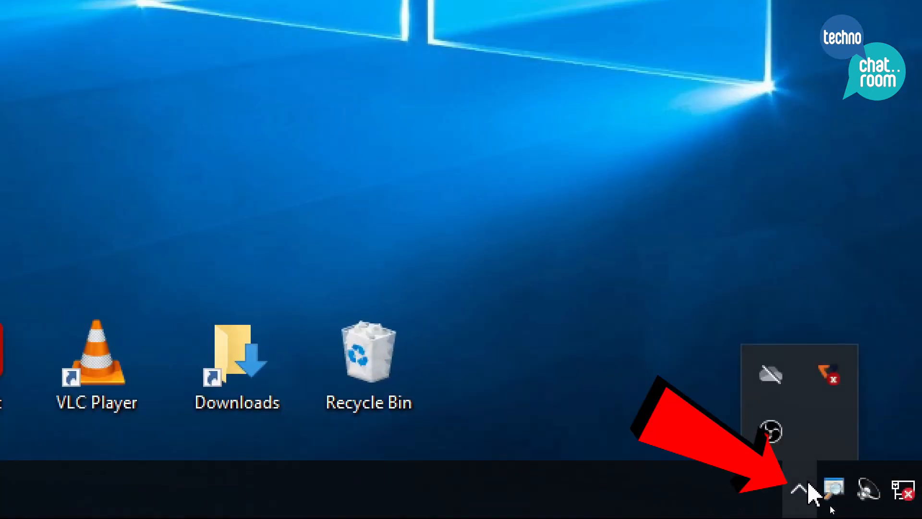
{"action": "right_click", "coordinate": [774, 390]}
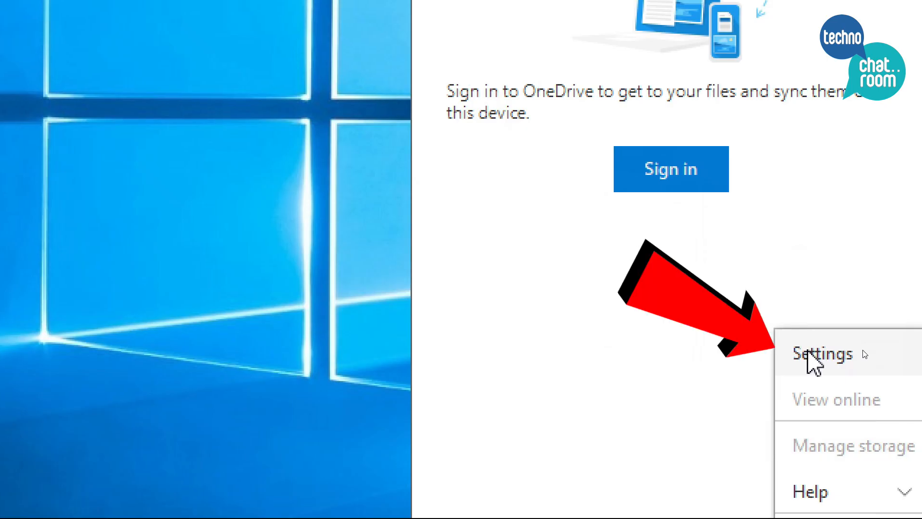
{"action": "left_click", "coordinate": [812, 354]}
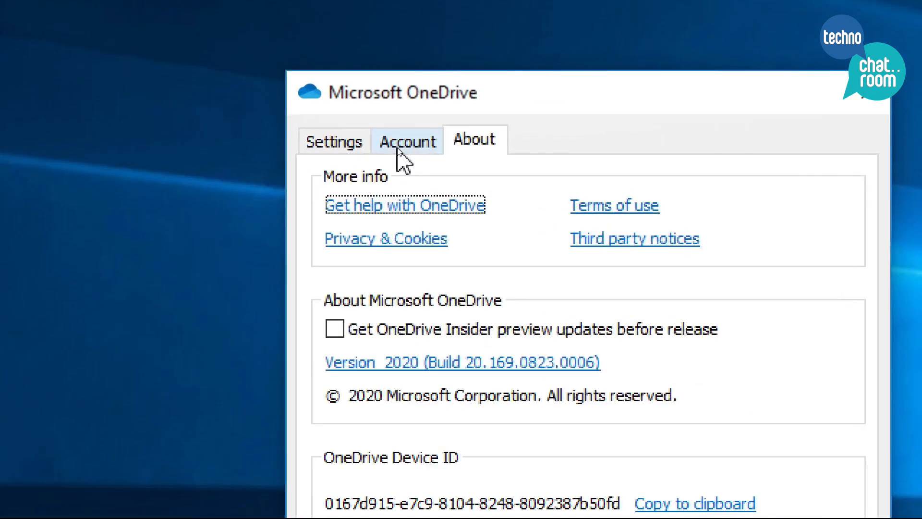
{"action": "left_click", "coordinate": [399, 147]}
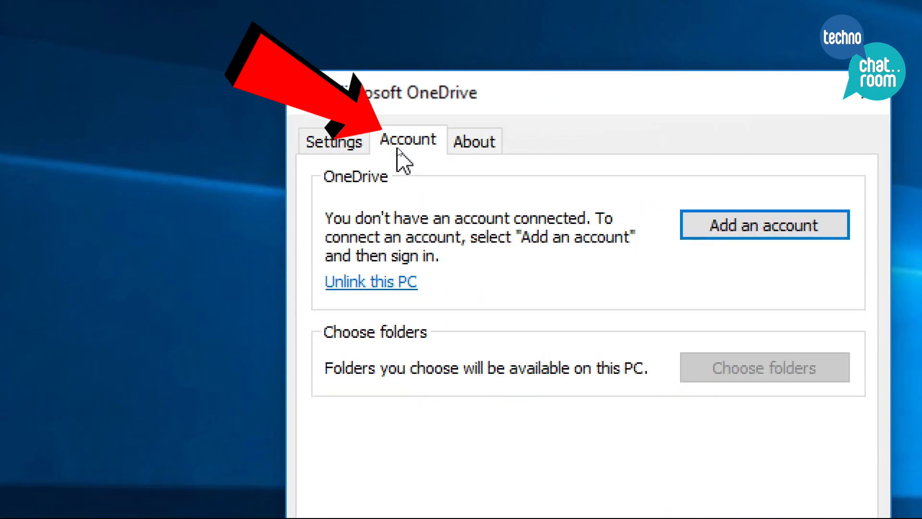
{"action": "left_click", "coordinate": [376, 284]}
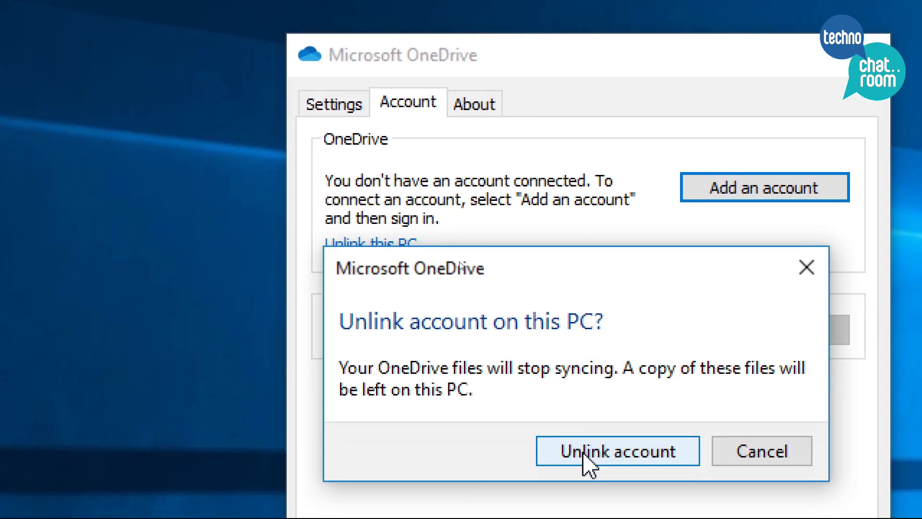
{"action": "left_click", "coordinate": [735, 449]}
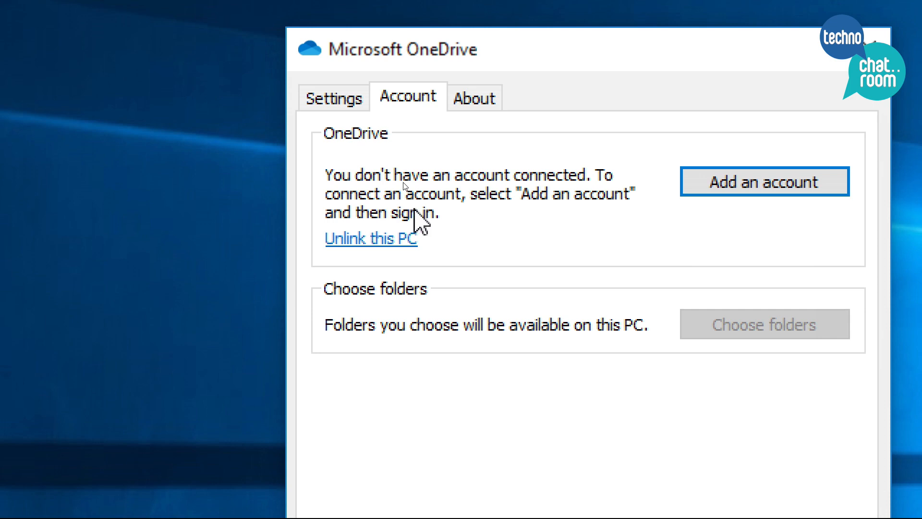
Disable OneDrive's automatic start at Windows sign-in and both of its notification options, and confirm the settings
{"action": "left_click", "coordinate": [331, 101]}
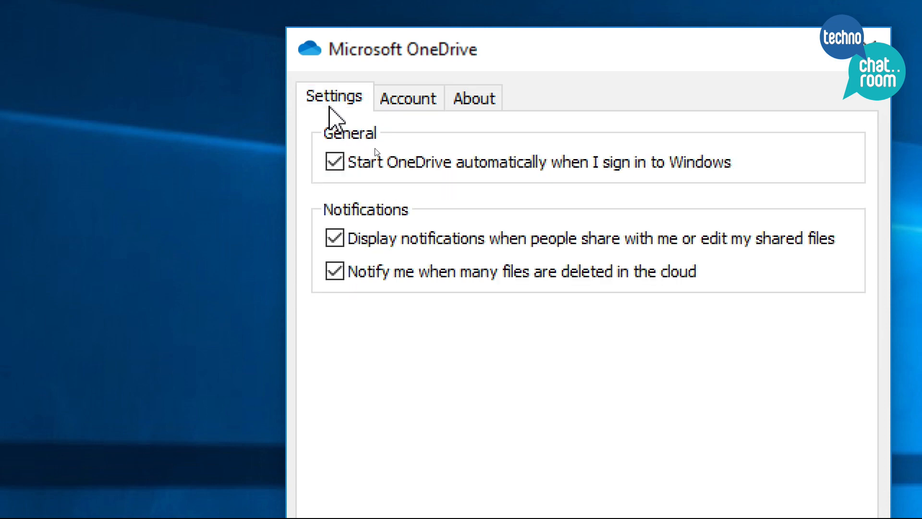
{"action": "left_click", "coordinate": [336, 166]}
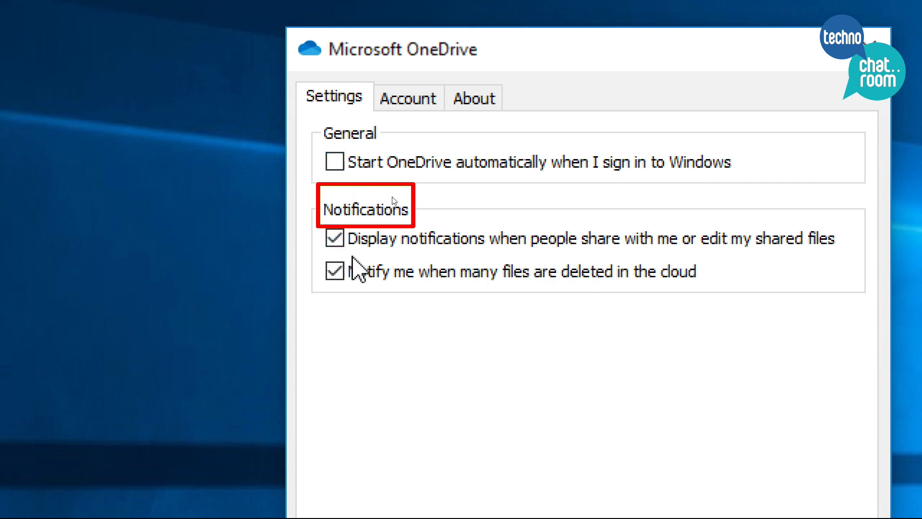
{"action": "left_click", "coordinate": [335, 239]}
{"action": "left_click", "coordinate": [335, 272]}
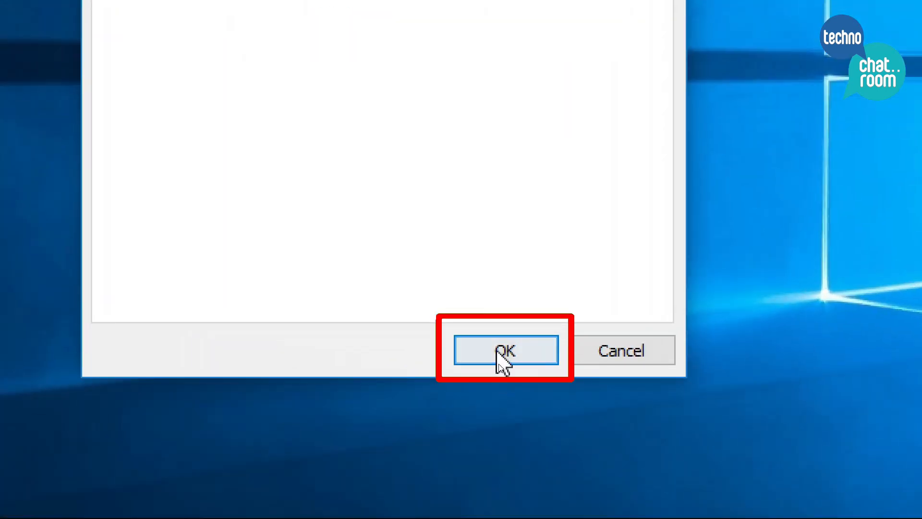
{"action": "left_click", "coordinate": [502, 363]}
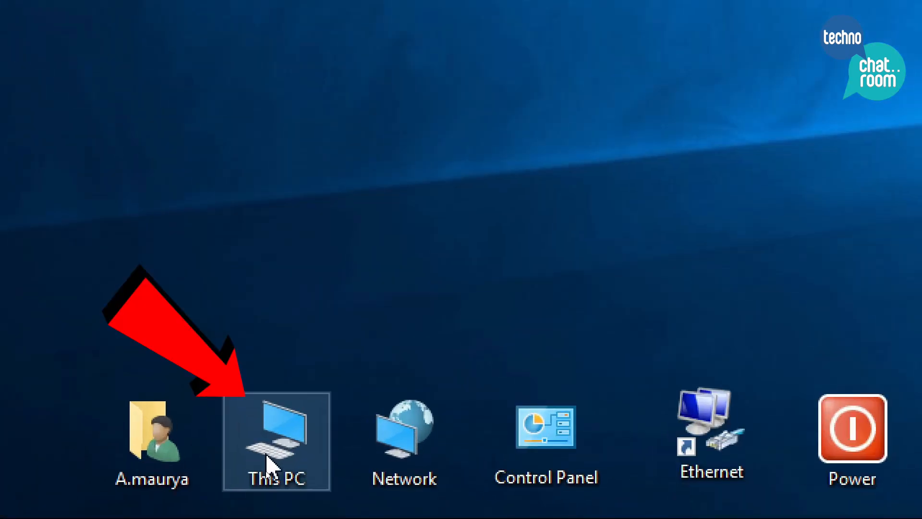
Open the Performance settings through the advanced system settings in This PC's properties
{"action": "right_click", "coordinate": [269, 474]}
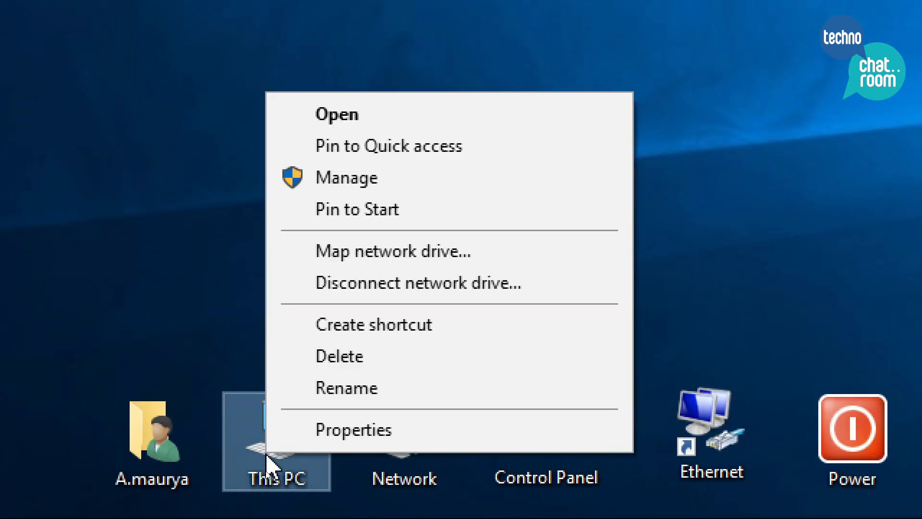
{"action": "left_click", "coordinate": [310, 436]}
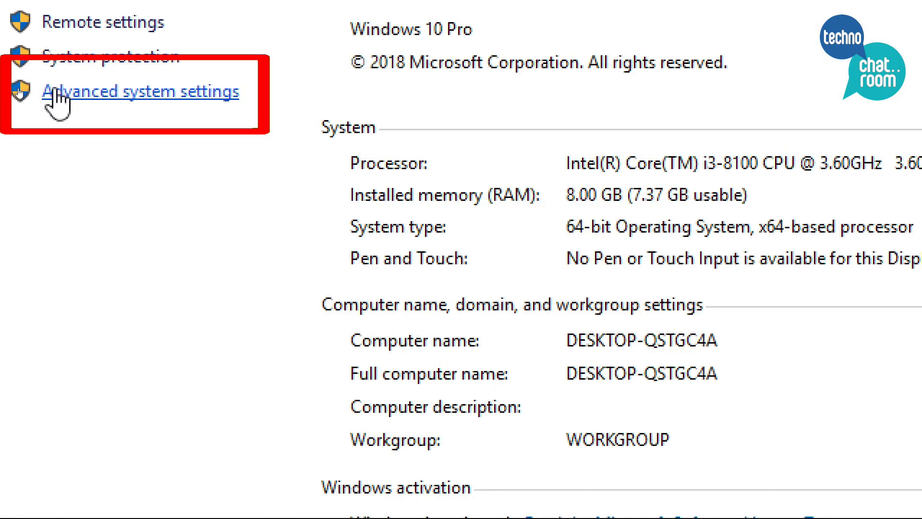
{"action": "left_click", "coordinate": [55, 92]}
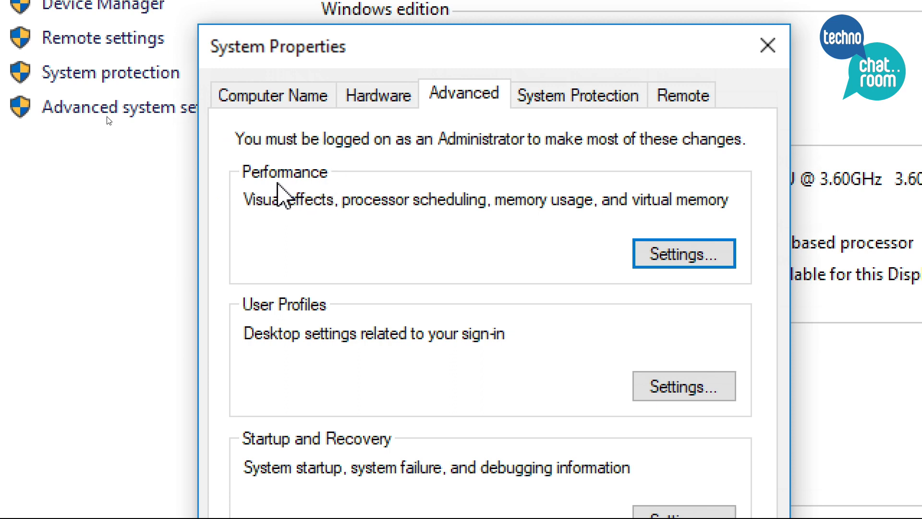
{"action": "left_click", "coordinate": [687, 256]}
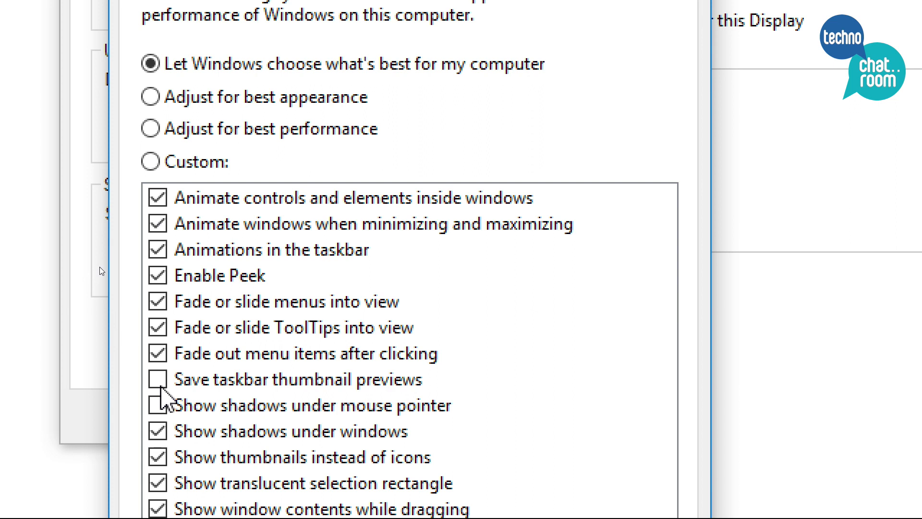
Switch the visual effects to Custom and disable the animations for controls and elements, window minimizing and maximizing, and the taskbar
{"action": "left_click", "coordinate": [151, 162]}
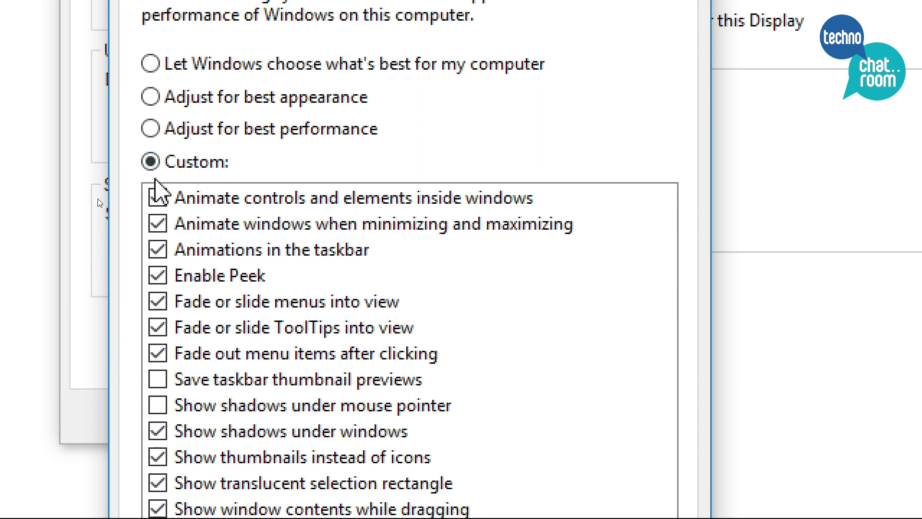
{"action": "left_click", "coordinate": [158, 197]}
{"action": "left_click", "coordinate": [157, 223]}
{"action": "left_click", "coordinate": [157, 250]}
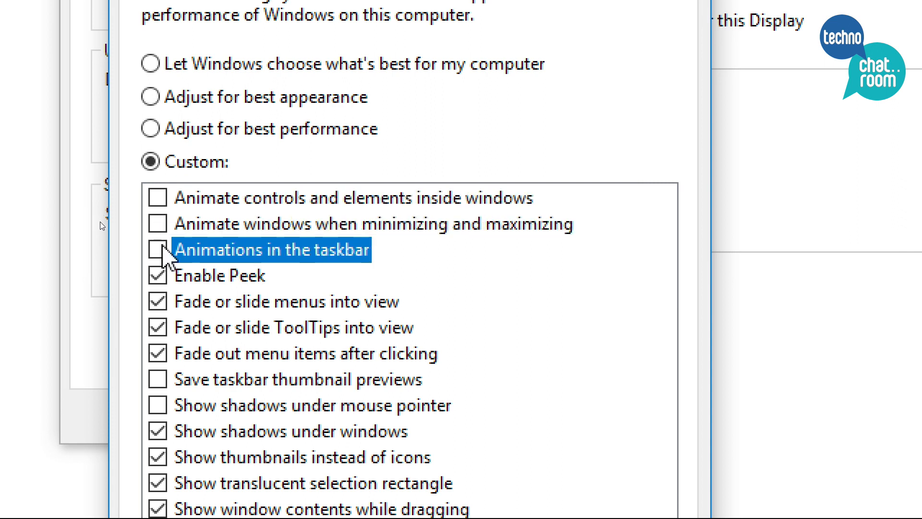
Turn off Enable Peek, the fade or slide effects for menus and ToolTips, and the fade-out of clicked menu items, and apply the changes
{"action": "left_click", "coordinate": [158, 275]}
{"action": "left_click", "coordinate": [158, 301]}
{"action": "left_click", "coordinate": [157, 327]}
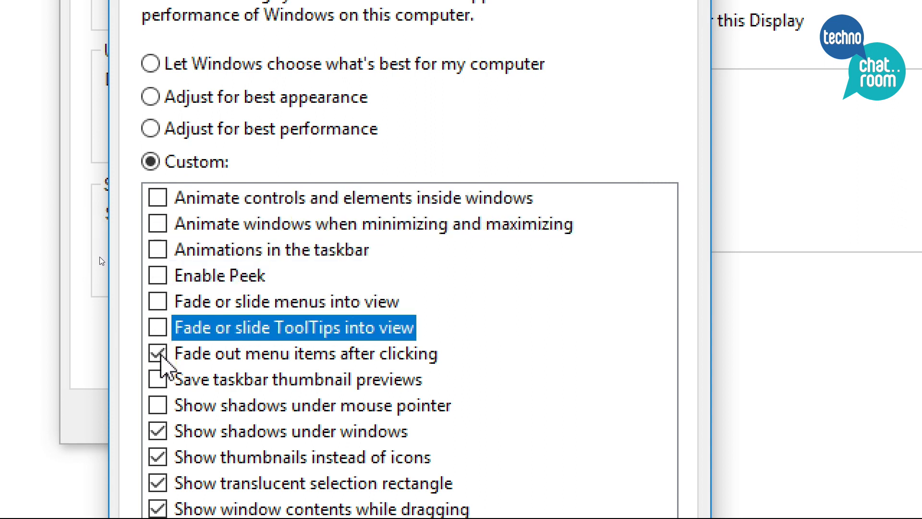
{"action": "left_click", "coordinate": [158, 353]}
{"action": "left_click", "coordinate": [225, 354]}
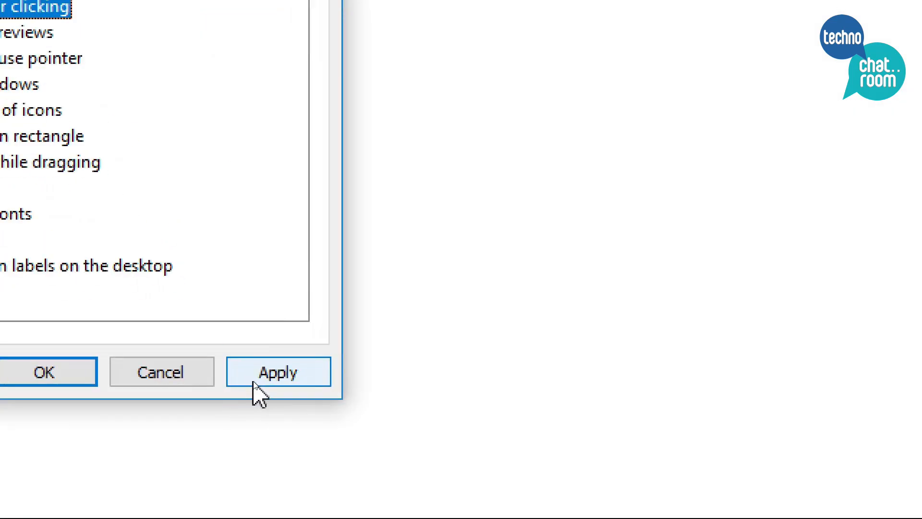
{"action": "left_click", "coordinate": [255, 386]}
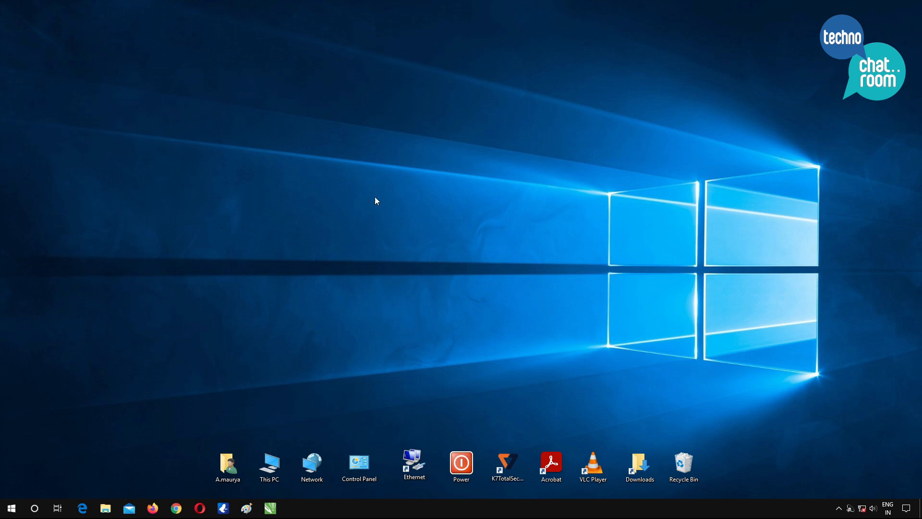
Search Windows for "power option", open the additional power settings to view the available power plans, and close the window
{"action": "left_click", "coordinate": [34, 508]}
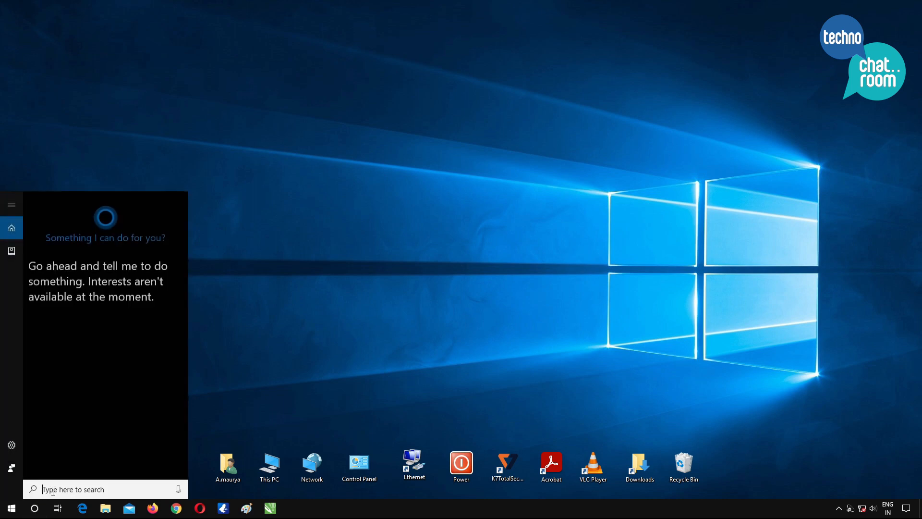
{"action": "type", "text": "p"}
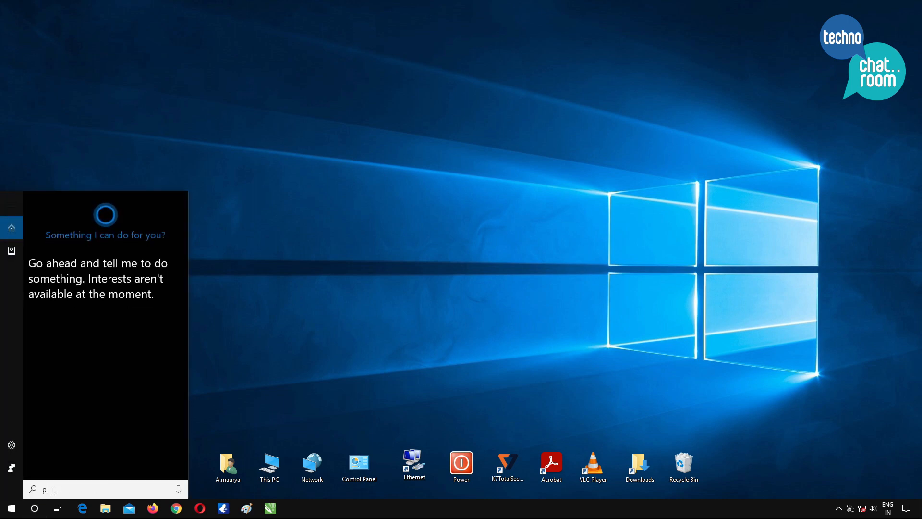
{"action": "type", "text": "ower option"}
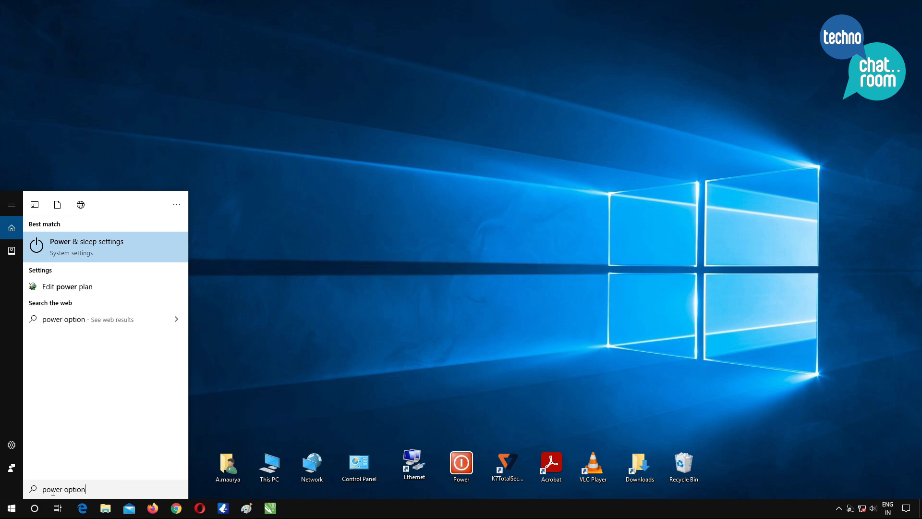
{"action": "key", "text": "Return"}
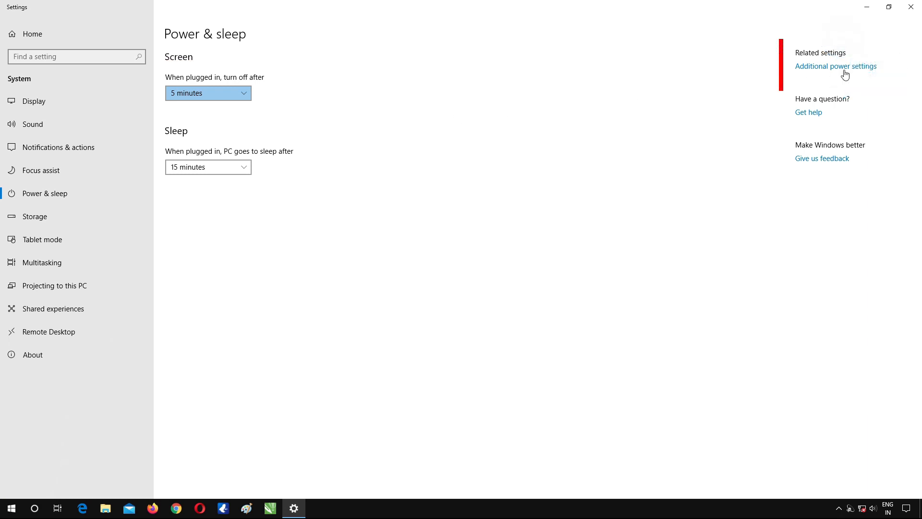
{"action": "left_click", "coordinate": [846, 67]}
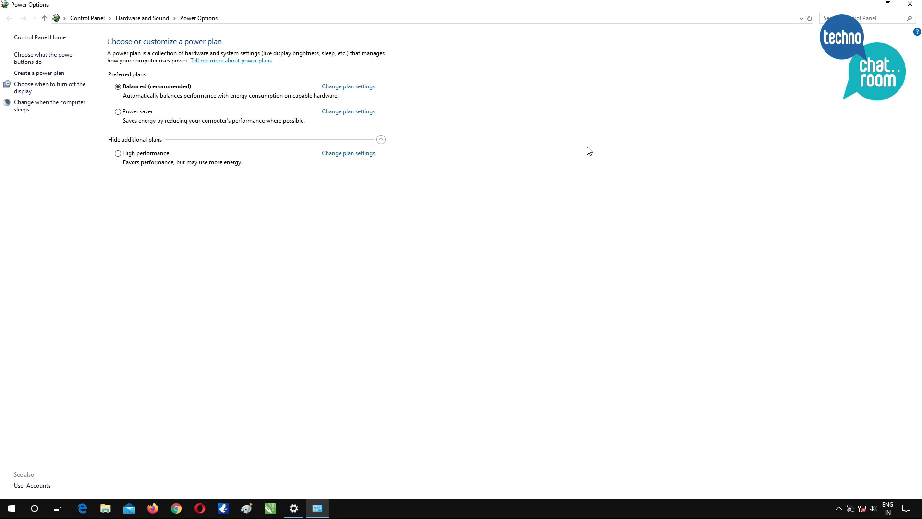
{"action": "left_click", "coordinate": [909, 5]}
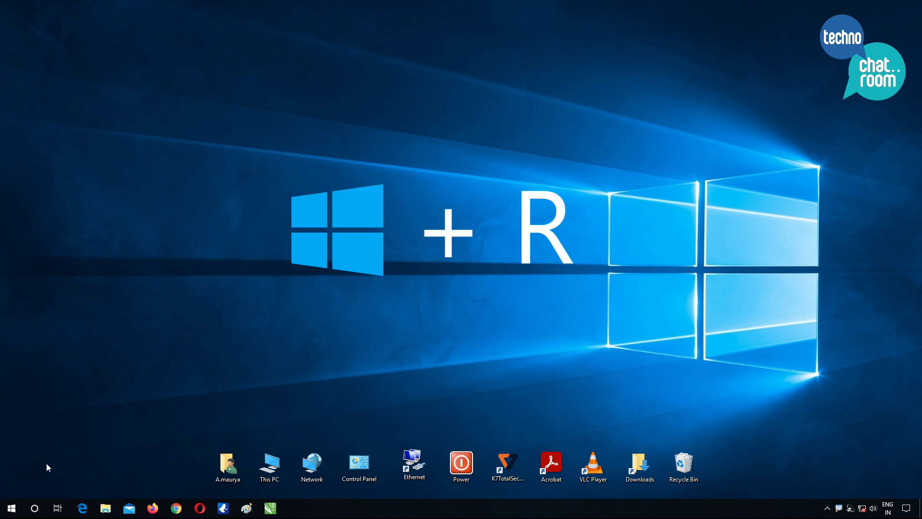
Open the Windows Temp folder with the Run command "temp" and select all of its items
{"action": "key", "text": "super+r"}
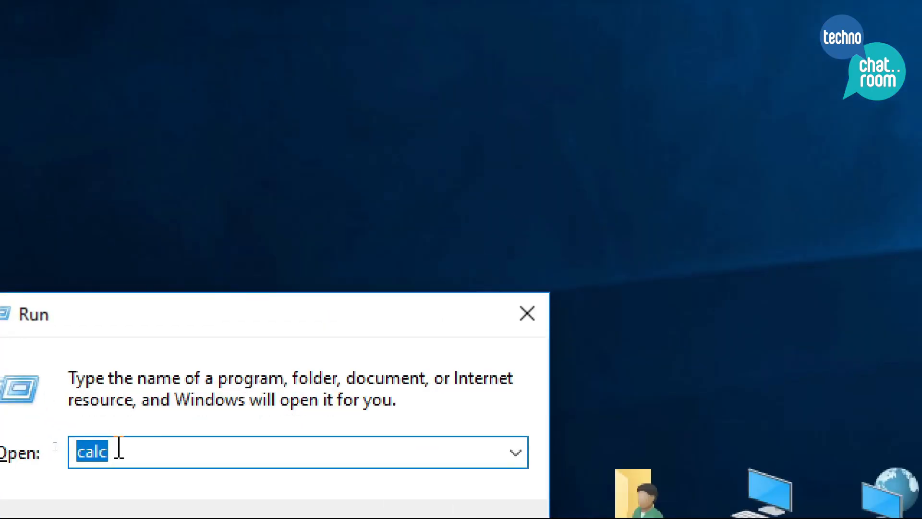
{"action": "type", "text": "temp"}
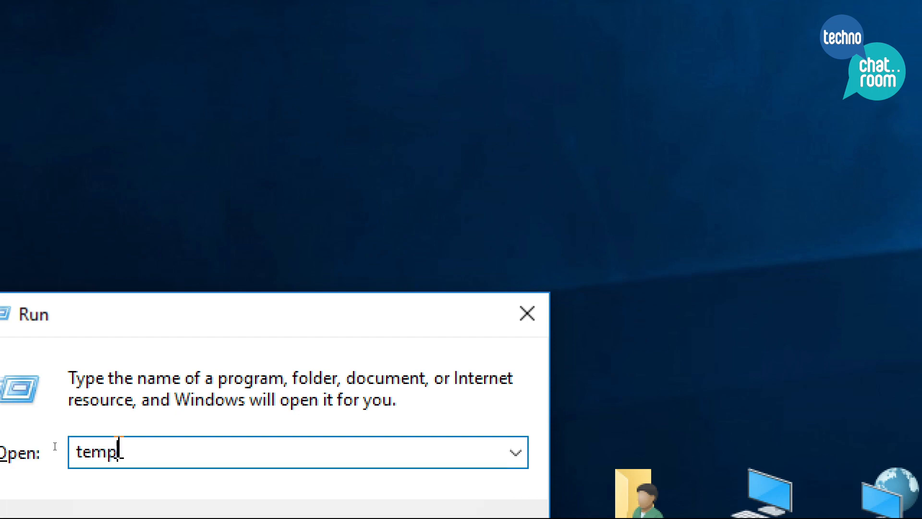
{"action": "key", "text": "Return"}
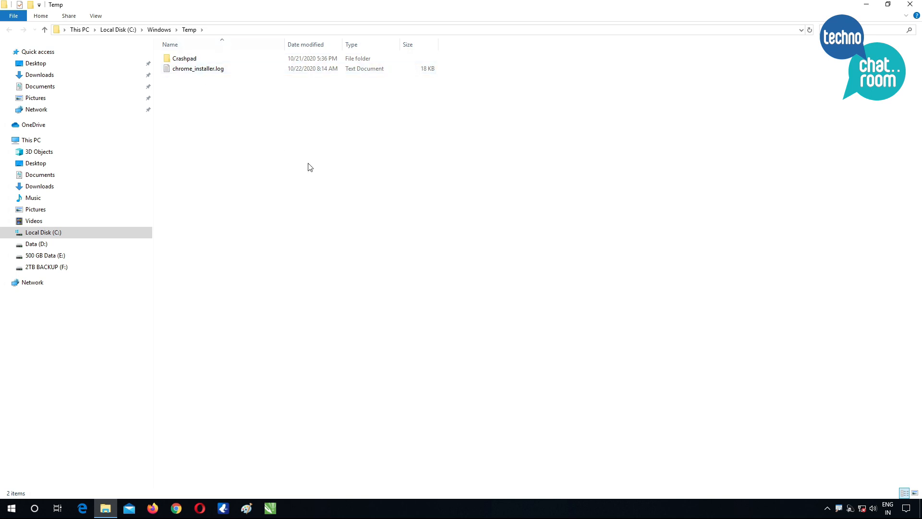
{"action": "left_click_drag", "start_coordinate": [308, 164], "coordinate": [184, 61]}
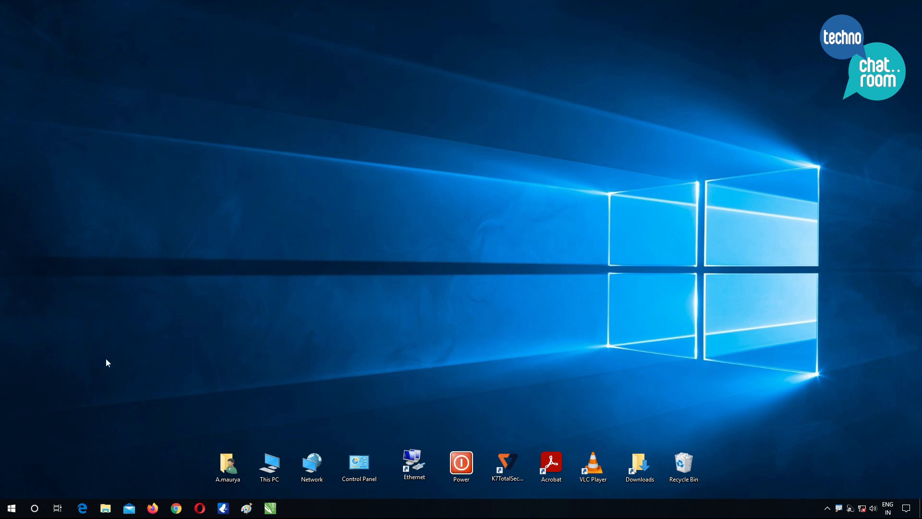
Open the user's temporary files folder with the Run command "%temp%" and select everything in it
{"action": "key", "text": "super+r"}
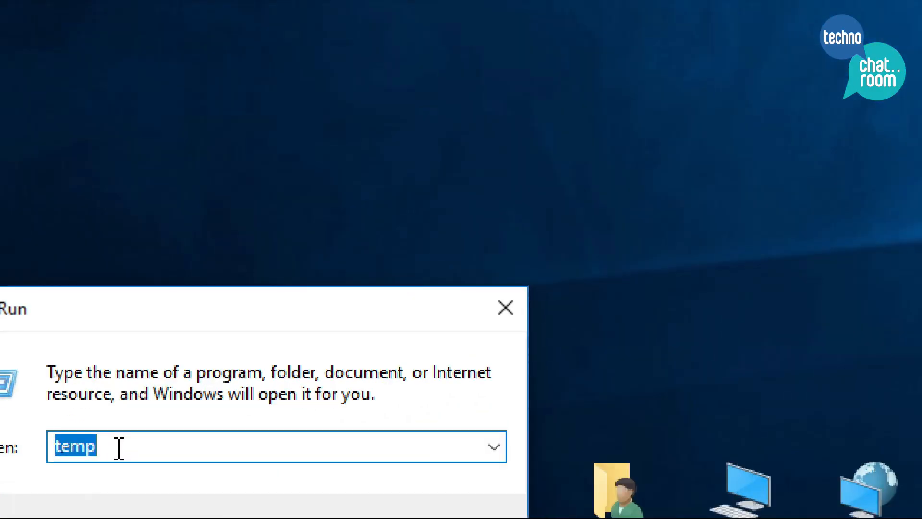
{"action": "type", "text": "%temp%"}
{"action": "key", "text": "Return"}
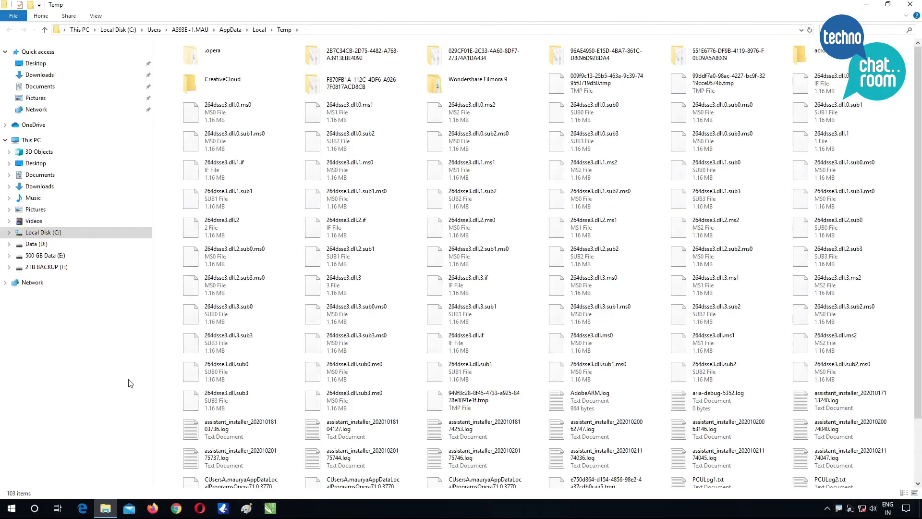
{"action": "key", "text": "ctrl+a"}
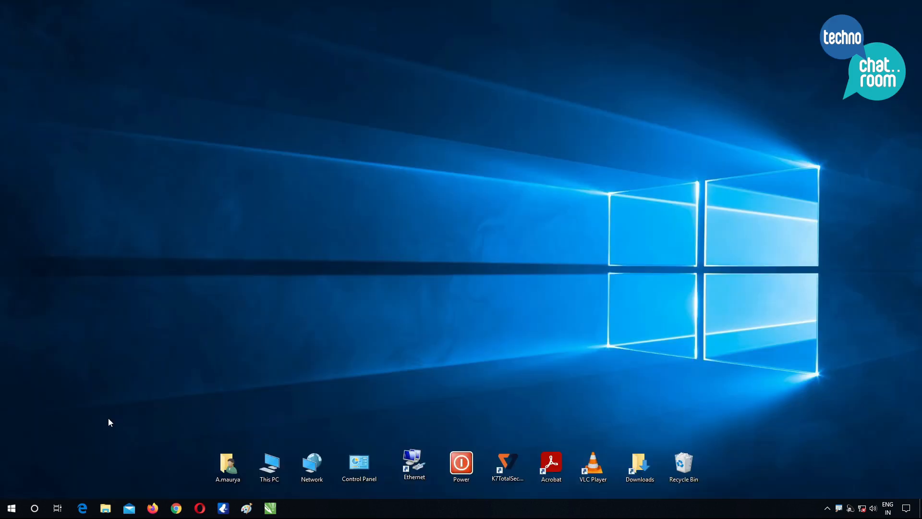
Open the Windows Prefetch folder with the Run command "prefetch"
{"action": "key", "text": "super+r"}
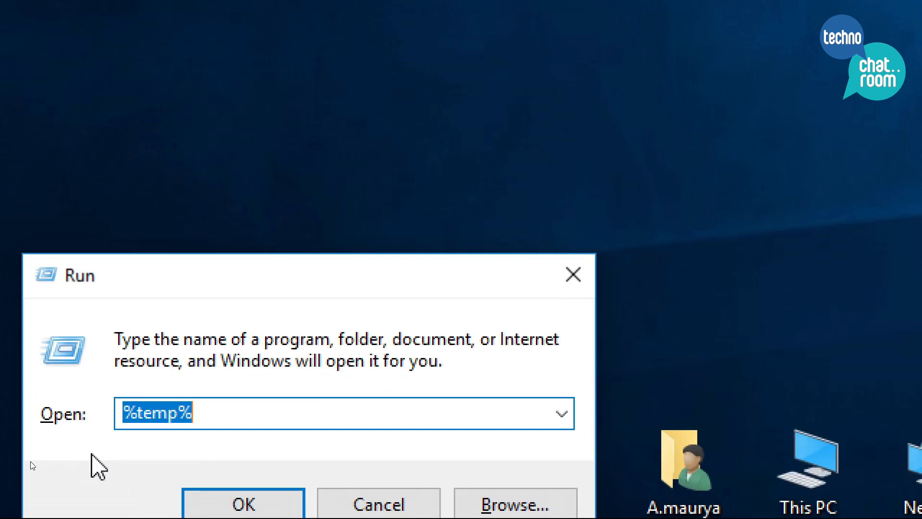
{"action": "type", "text": "pre"}
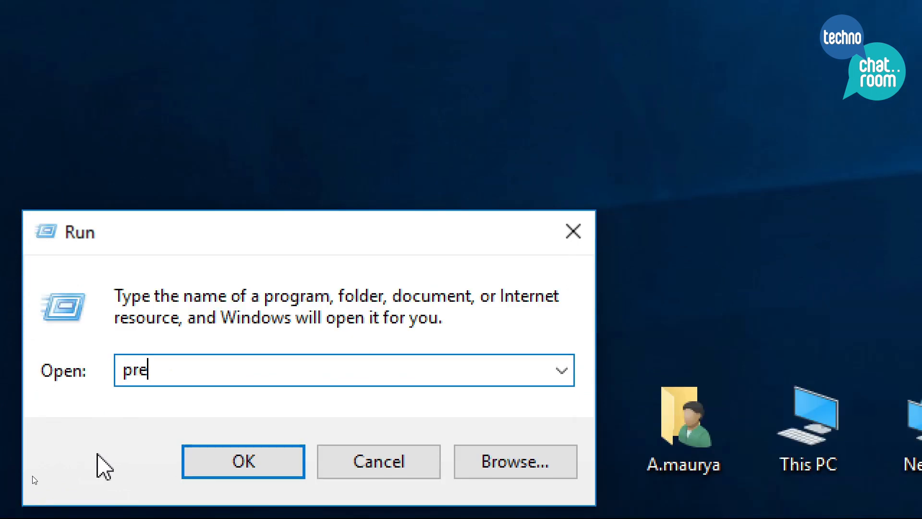
{"action": "type", "text": "fetch"}
{"action": "key", "text": "Return"}
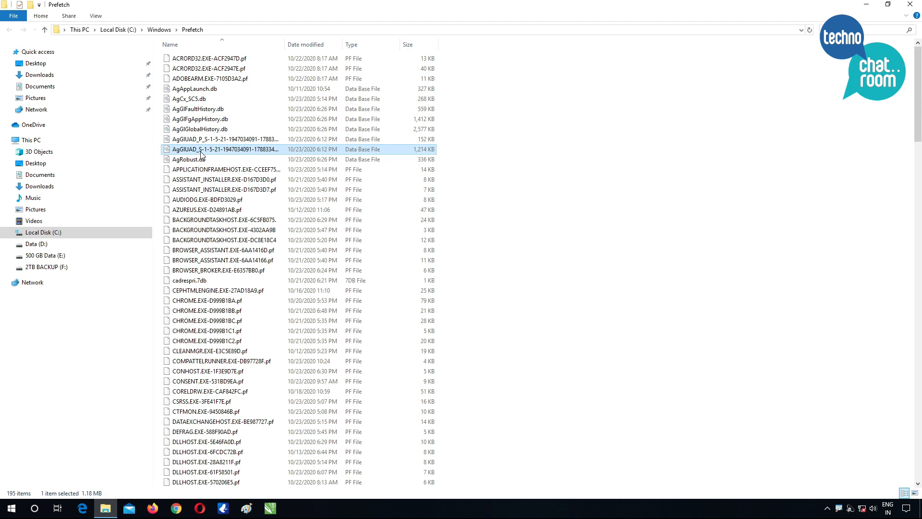
Delete all files in the Prefetch folder, skipping the file that is in use, and close the folder
{"action": "key", "text": "ctrl+a"}
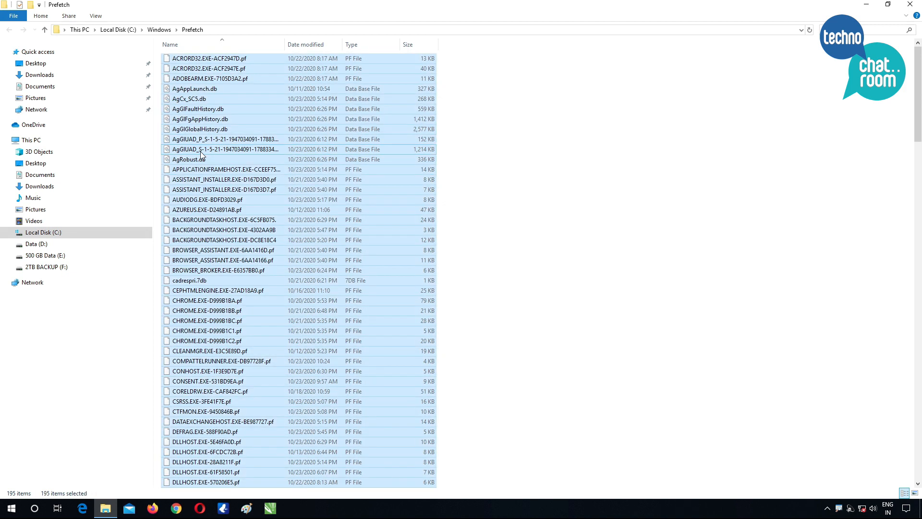
{"action": "key", "text": "Delete"}
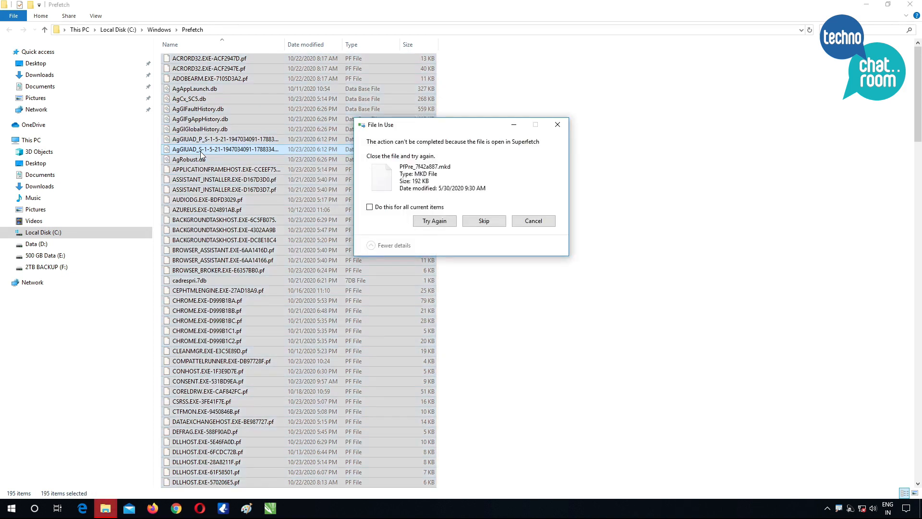
{"action": "left_click", "coordinate": [485, 221]}
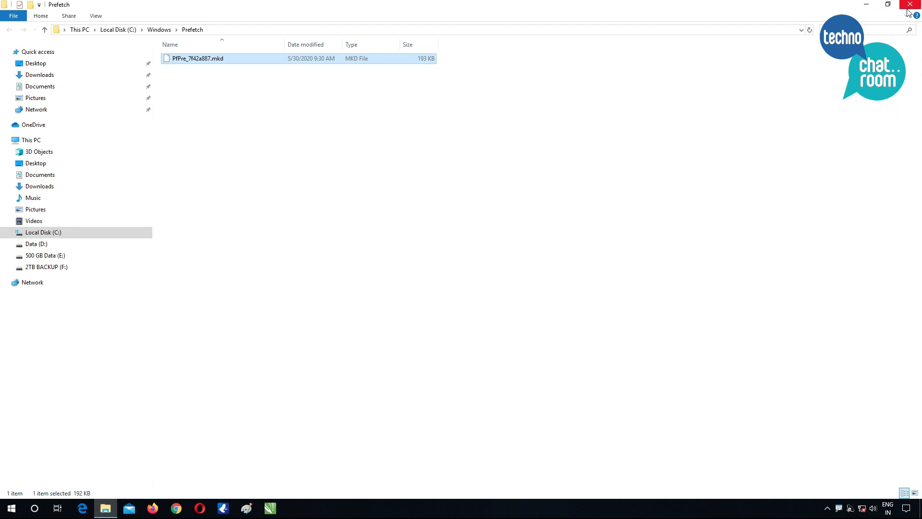
{"action": "left_click", "coordinate": [910, 5]}
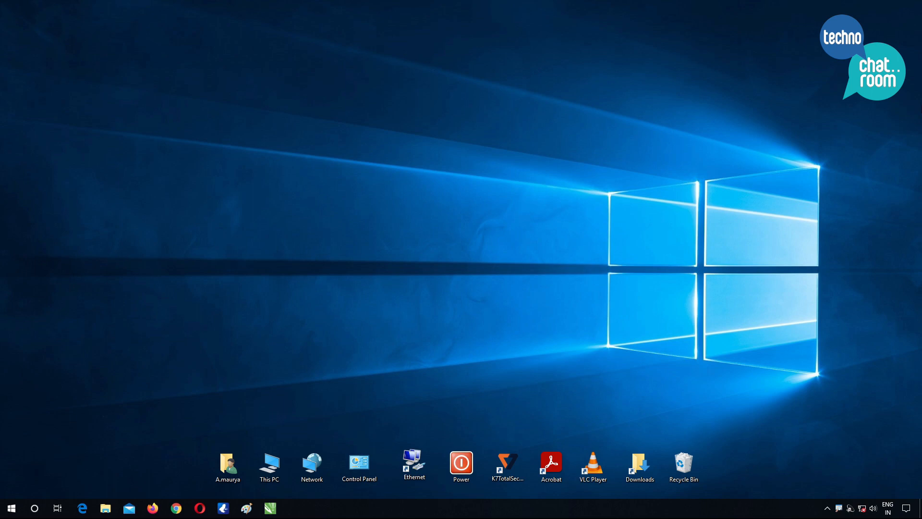
Open This PC to check the free space on the drives, and look through the Documents, Downloads and 500 GB Data (E:) locations
{"action": "double_click", "coordinate": [269, 464]}
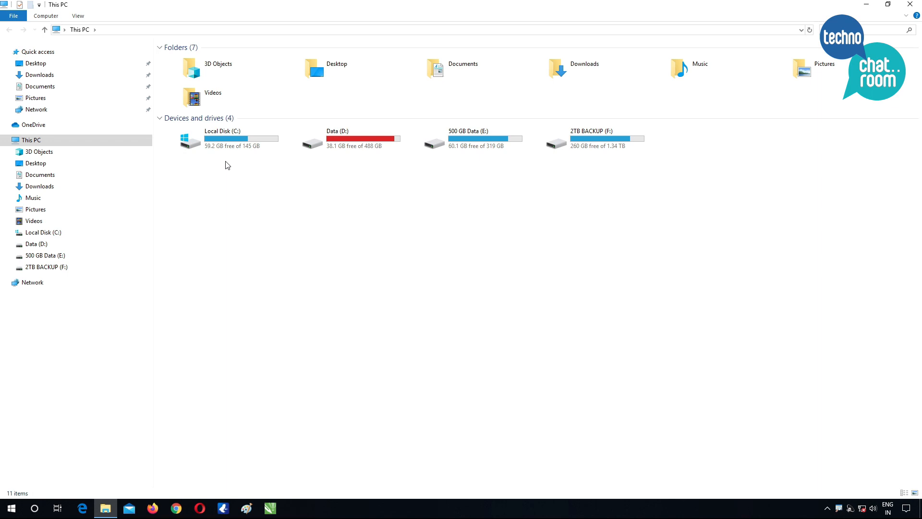
{"action": "left_click", "coordinate": [867, 4]}
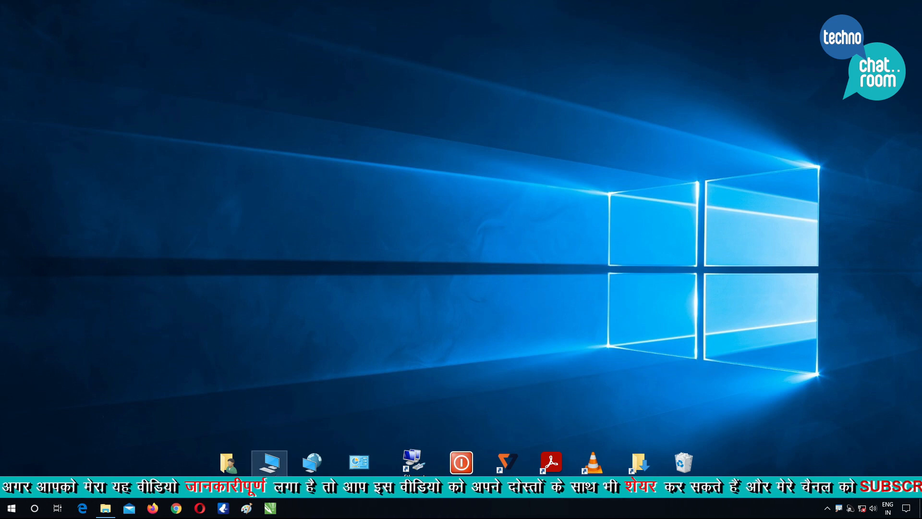
{"action": "double_click", "coordinate": [269, 462]}
{"action": "left_click", "coordinate": [732, 43]}
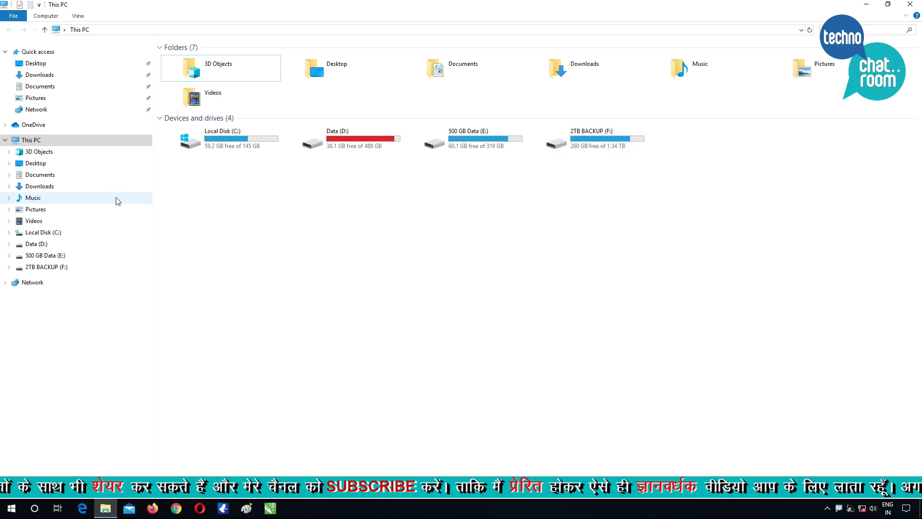
{"action": "left_click", "coordinate": [48, 175]}
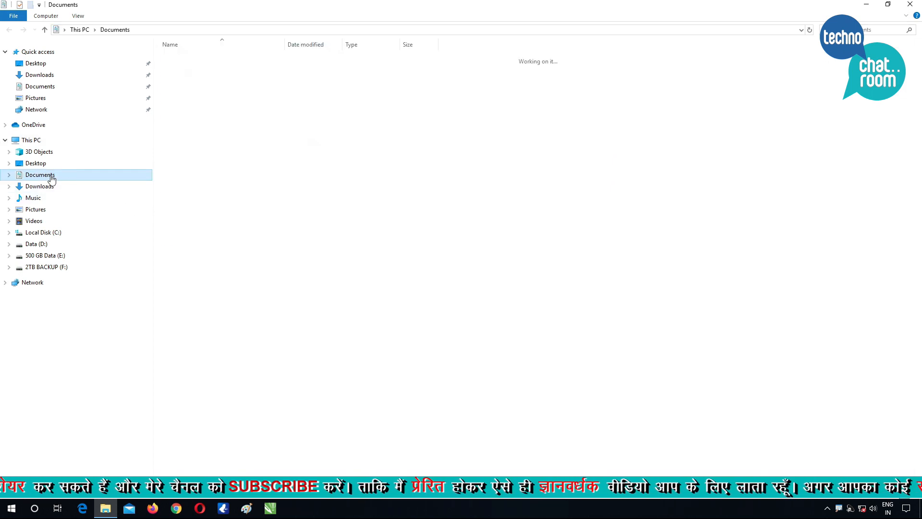
{"action": "left_click", "coordinate": [42, 76]}
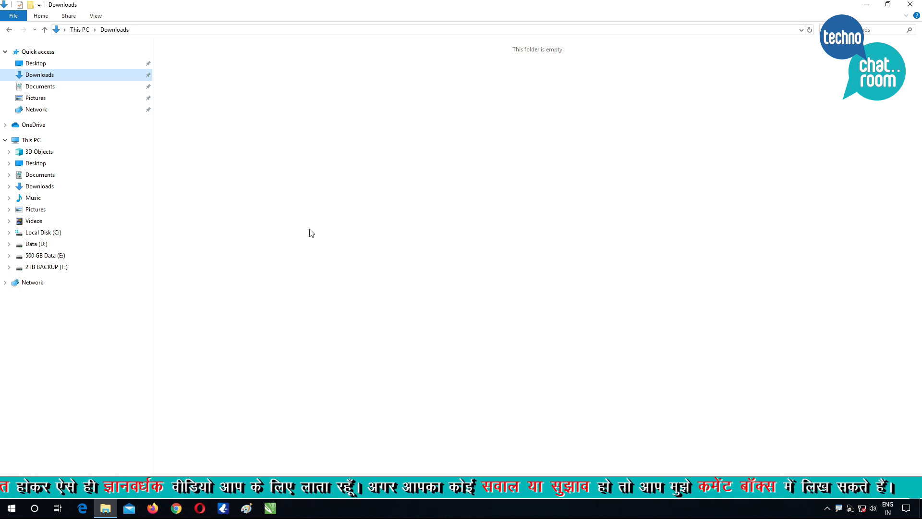
{"action": "left_click", "coordinate": [89, 255]}
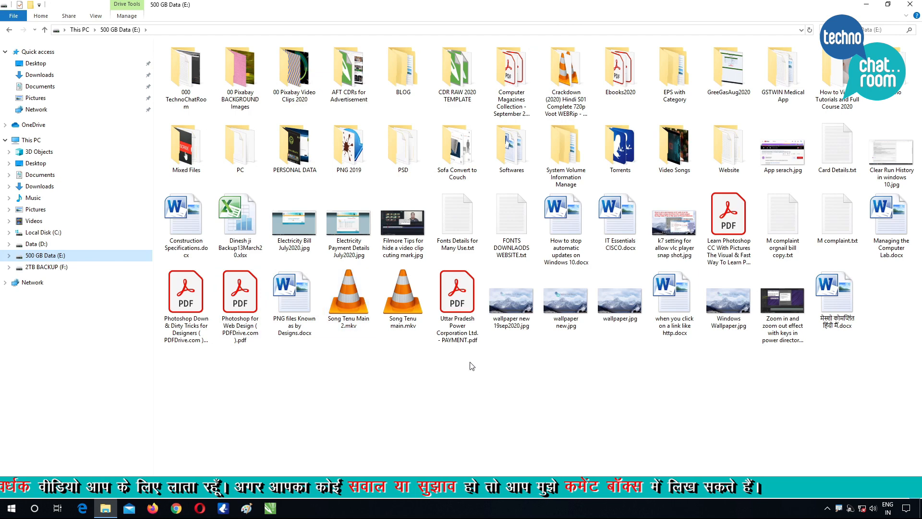
{"action": "left_click", "coordinate": [38, 243]}
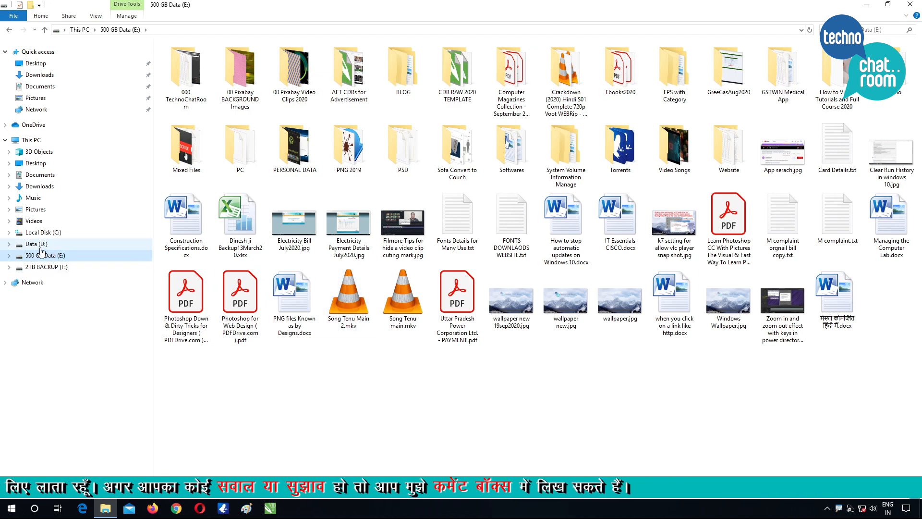
{"action": "left_click", "coordinate": [40, 234]}
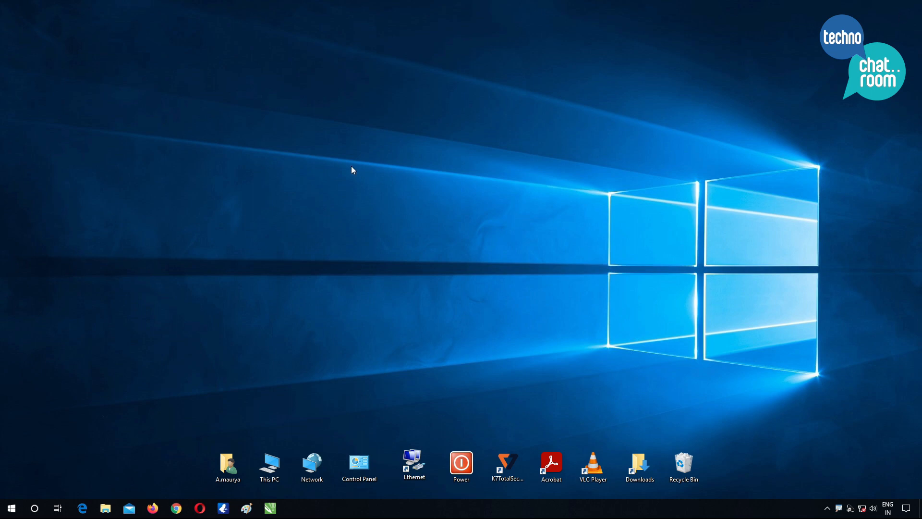
Turn off Transparency effects in the Colors section of the desktop's Personalization settings
{"action": "right_click", "coordinate": [389, 140]}
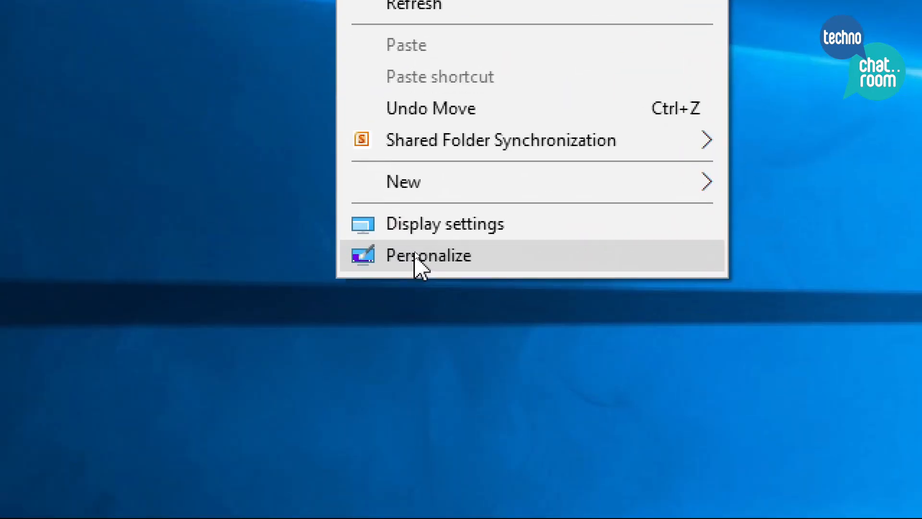
{"action": "left_click", "coordinate": [416, 255]}
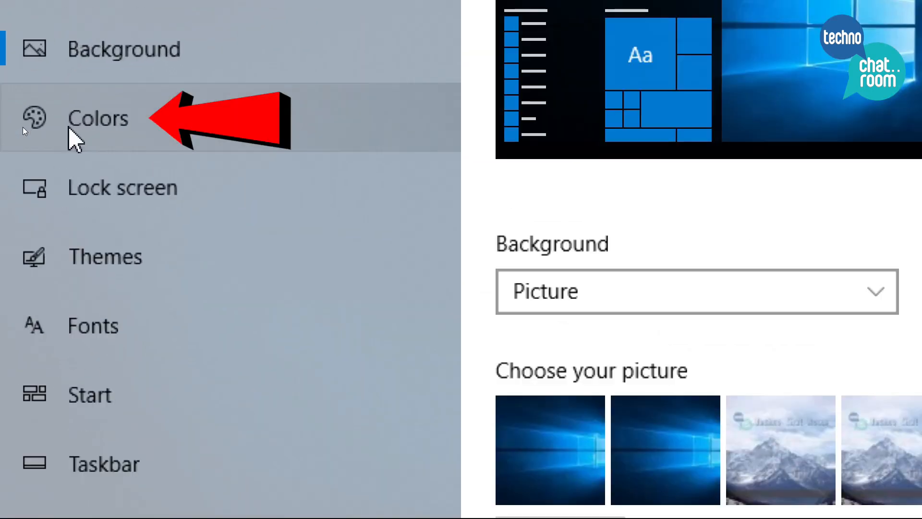
{"action": "left_click", "coordinate": [45, 127]}
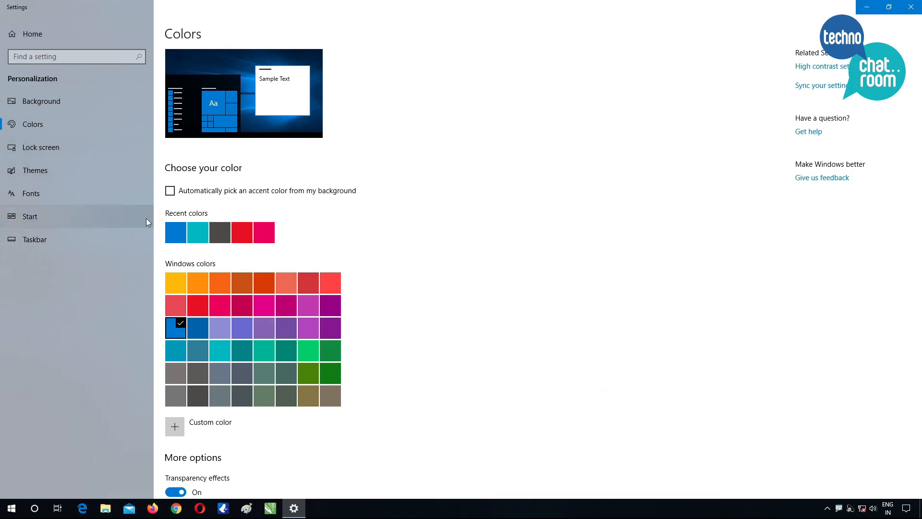
{"action": "scroll", "coordinate": [241, 332], "scroll_direction": "down", "scroll_amount": 4}
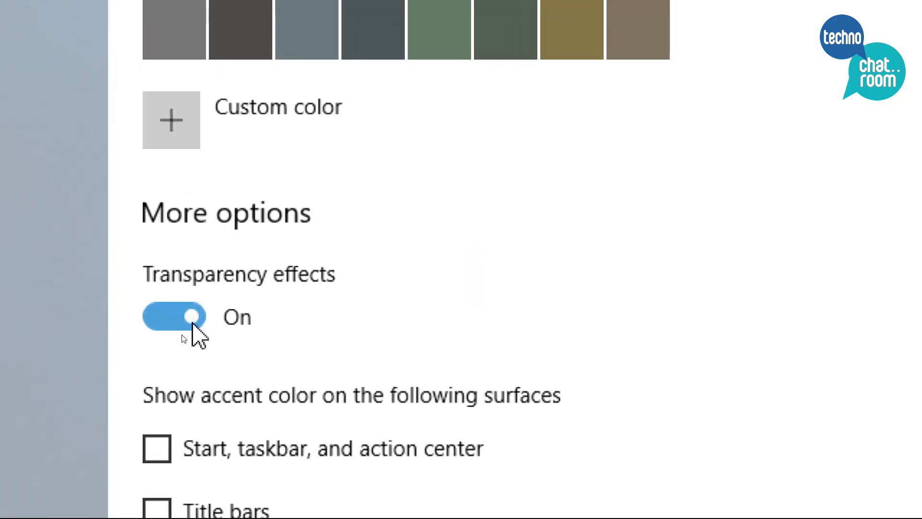
{"action": "left_click", "coordinate": [178, 331]}
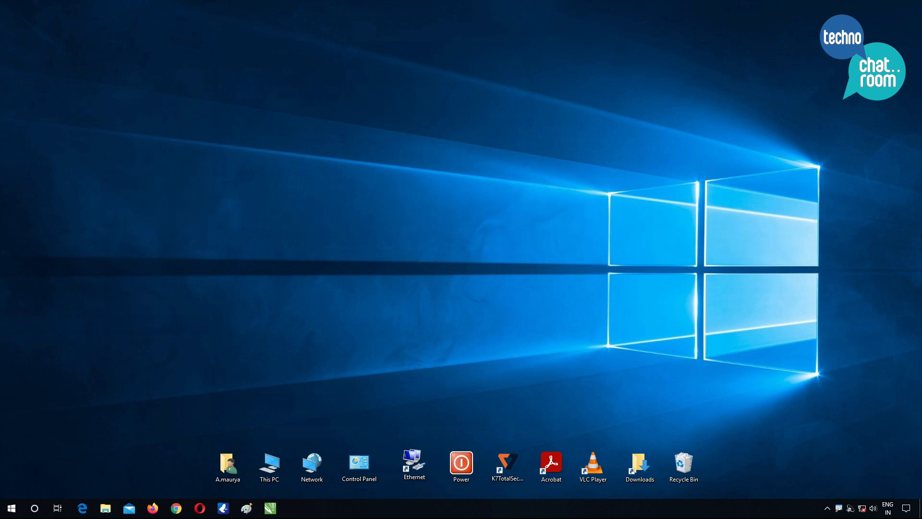
Open Task Manager's startup list and disable Adobe Gamma Loader, Adobe Updater Startup Utility and CCXProcess
{"action": "key", "text": "ctrl+shift+Escape"}
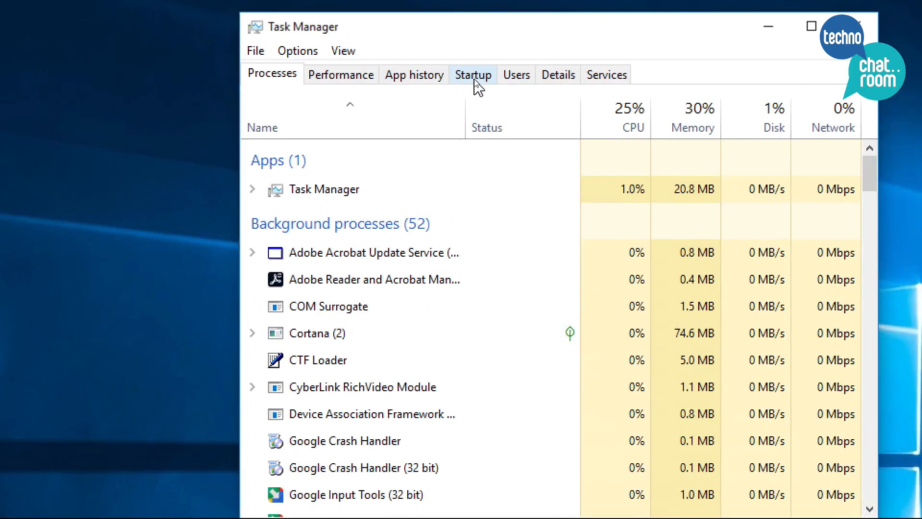
{"action": "left_click", "coordinate": [476, 80]}
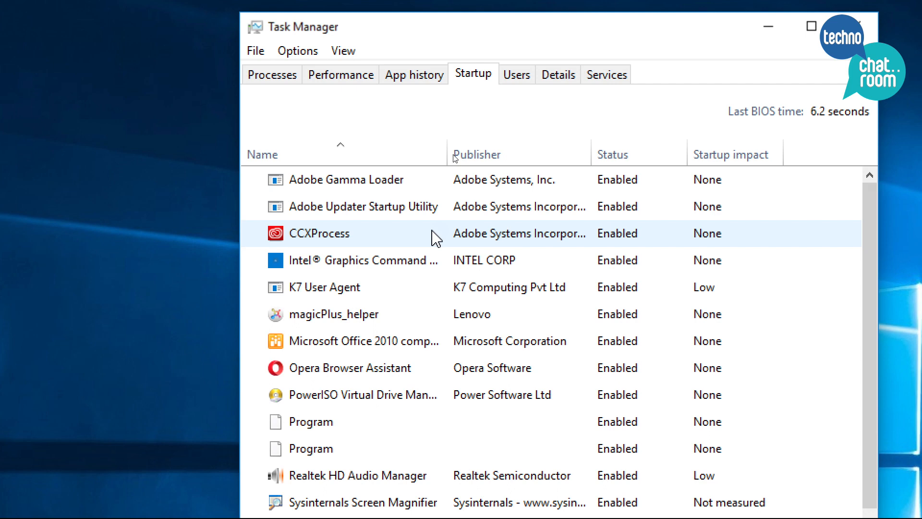
{"action": "left_click", "coordinate": [387, 183]}
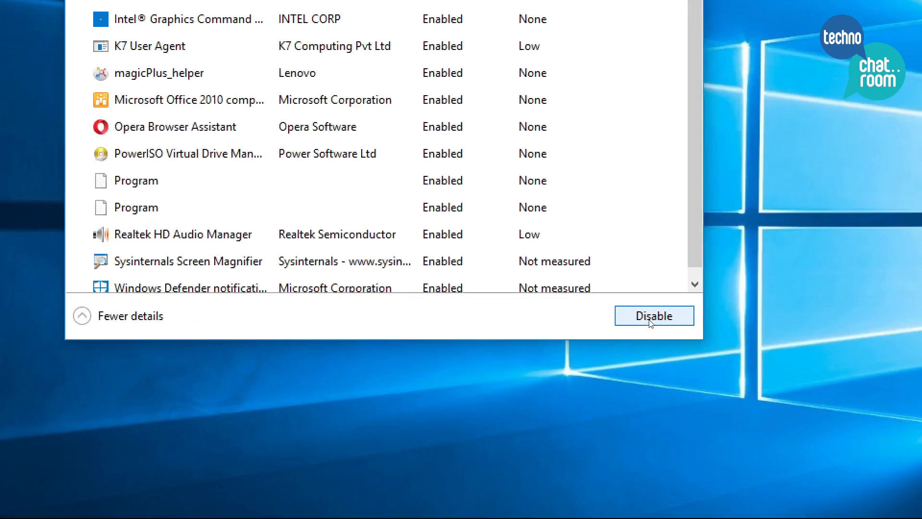
{"action": "left_click", "coordinate": [651, 323]}
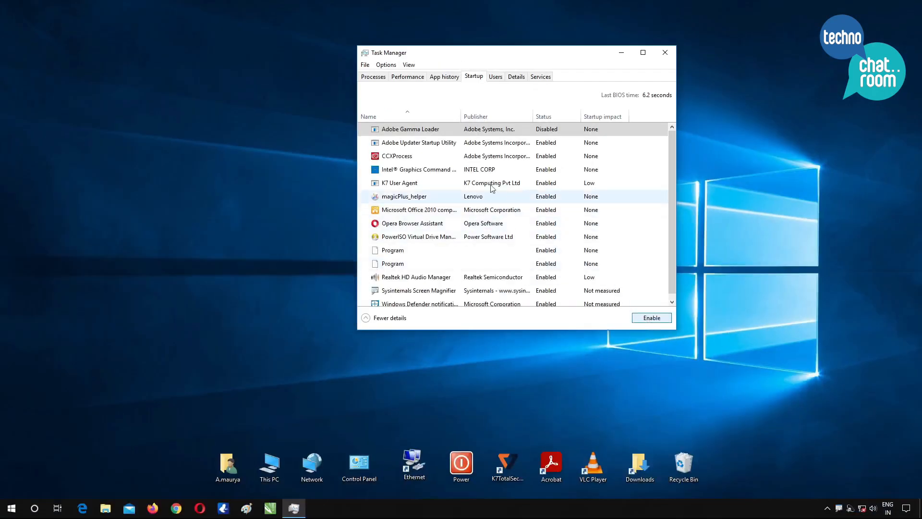
{"action": "left_click", "coordinate": [411, 144]}
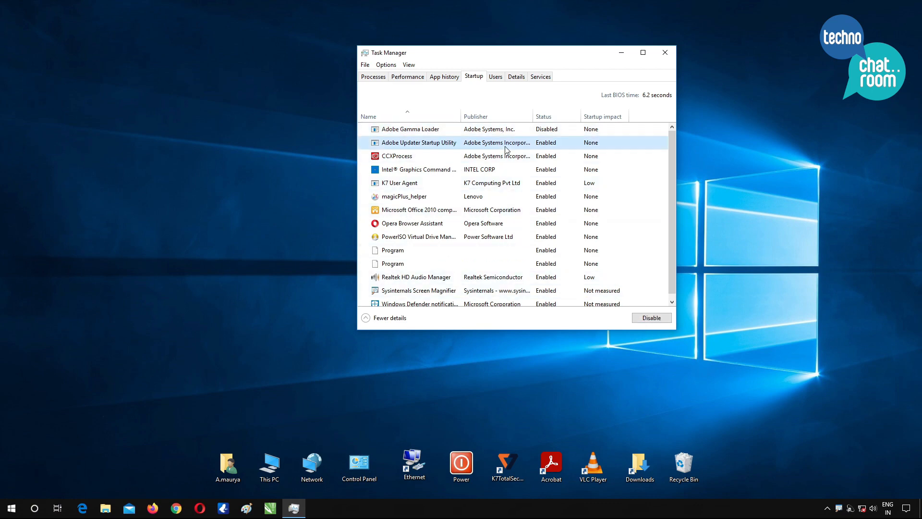
{"action": "left_click", "coordinate": [649, 318]}
{"action": "left_click", "coordinate": [488, 157]}
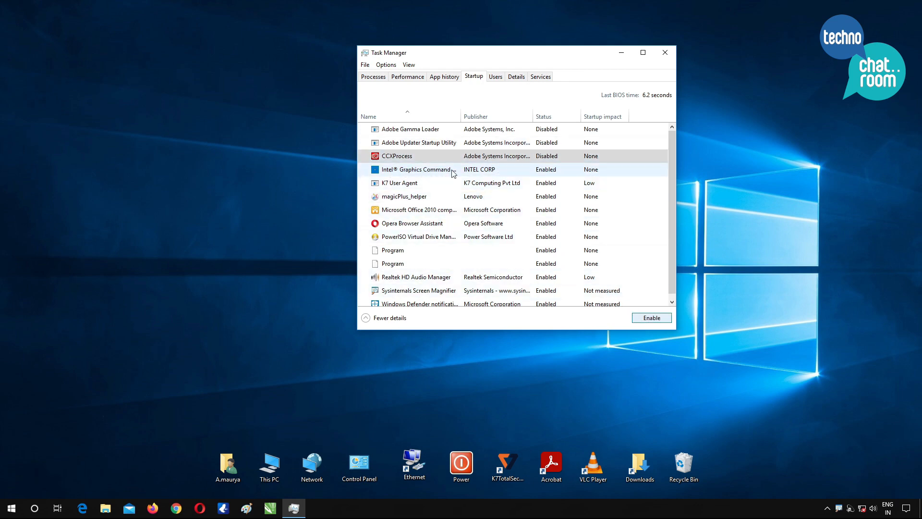
Disable magicPlus_helper, Opera Browser Assistant and the PowerISO Virtual Drive Manager at startup
{"action": "left_click", "coordinate": [538, 185]}
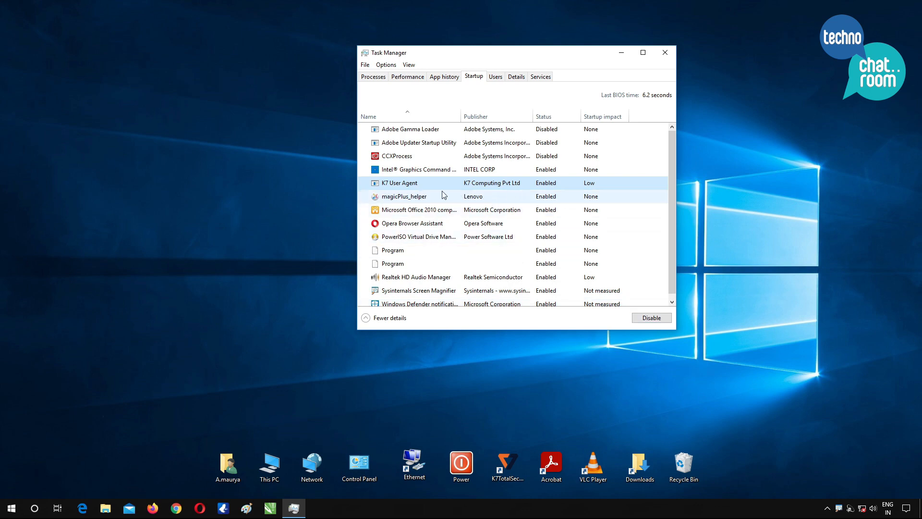
{"action": "left_click", "coordinate": [558, 197]}
{"action": "left_click", "coordinate": [651, 318]}
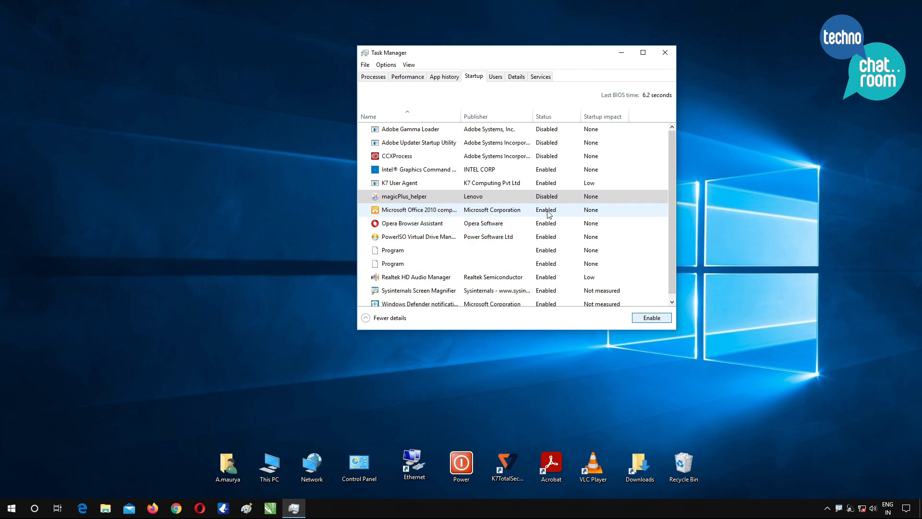
{"action": "left_click", "coordinate": [548, 213]}
{"action": "left_click", "coordinate": [550, 223]}
{"action": "left_click", "coordinate": [652, 316]}
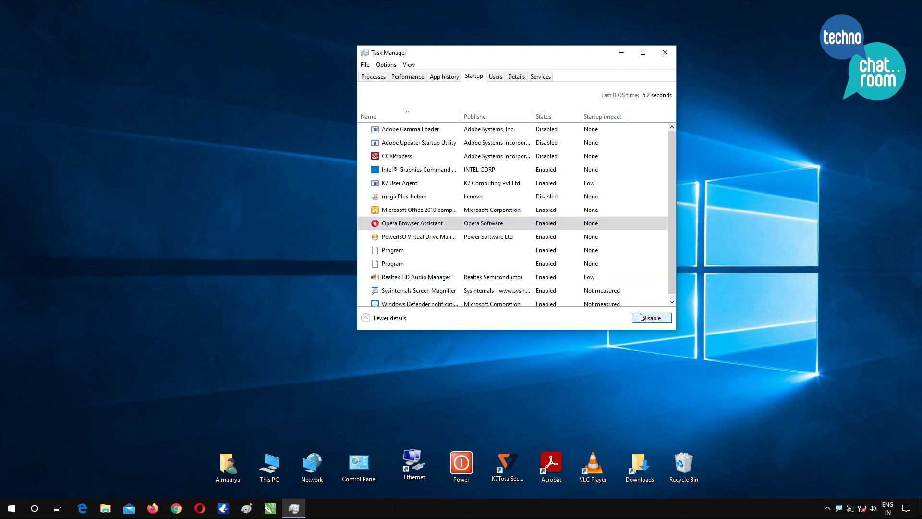
{"action": "left_click", "coordinate": [546, 237]}
{"action": "left_click", "coordinate": [636, 320]}
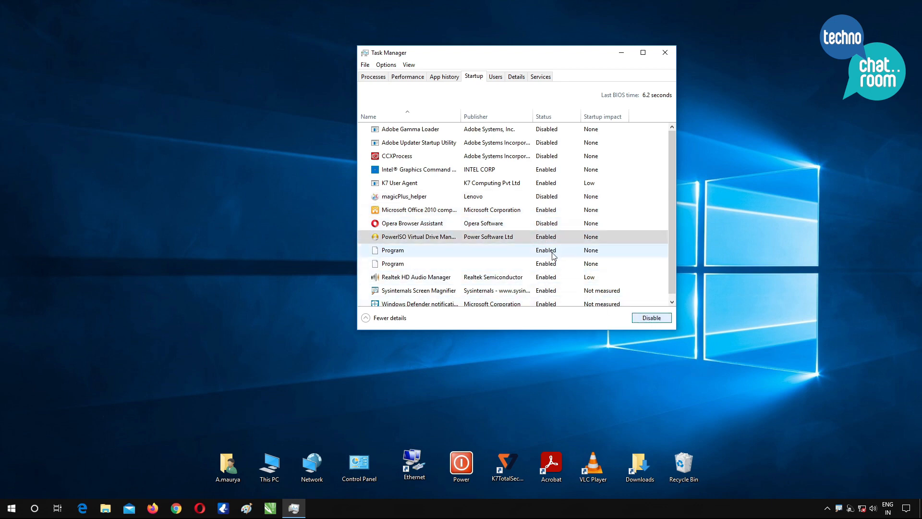
Disable both startup entries named Program and the Sysinternals Screen Magnifier
{"action": "left_click", "coordinate": [553, 250]}
{"action": "left_click", "coordinate": [652, 318]}
{"action": "left_click", "coordinate": [556, 265]}
{"action": "left_click", "coordinate": [652, 318]}
{"action": "left_click", "coordinate": [552, 292]}
{"action": "left_click", "coordinate": [652, 317]}
Disable the Windows Defender notification entry at the end of the startup list and close Task Manager
{"action": "left_click", "coordinate": [672, 302]}
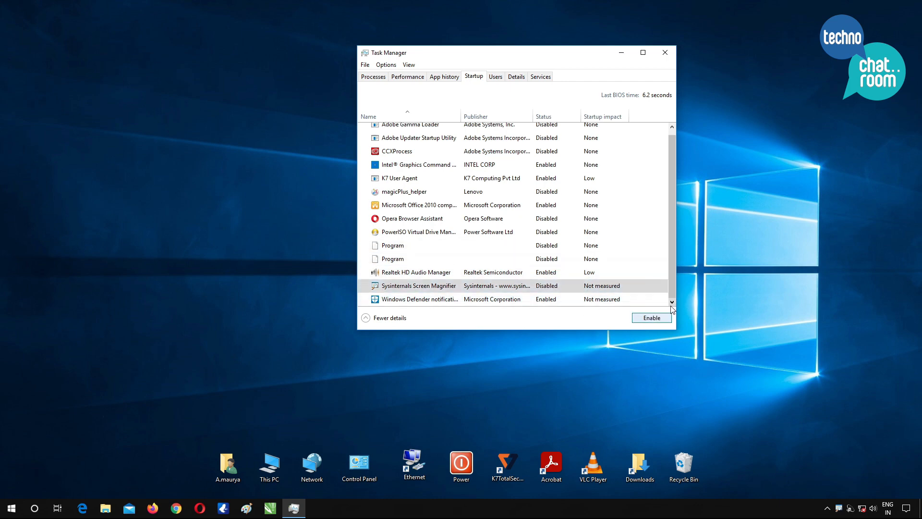
{"action": "left_click", "coordinate": [607, 300]}
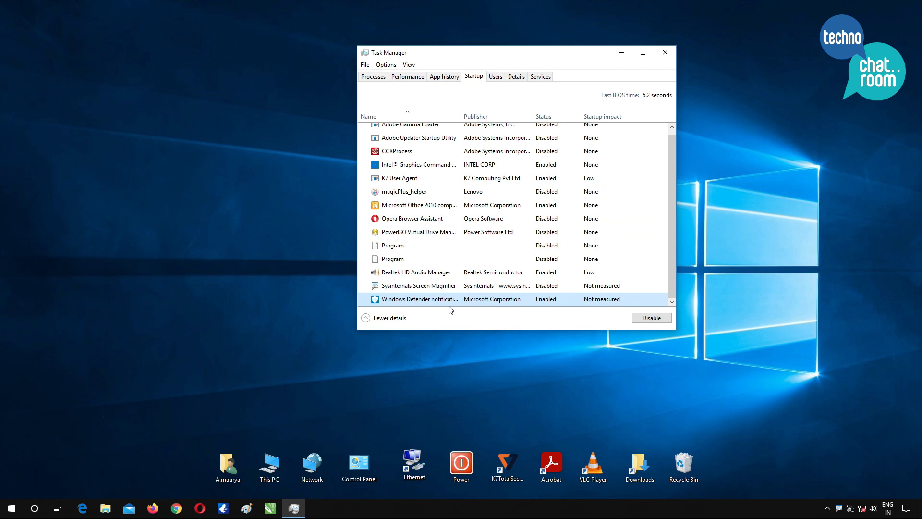
{"action": "left_click", "coordinate": [647, 321]}
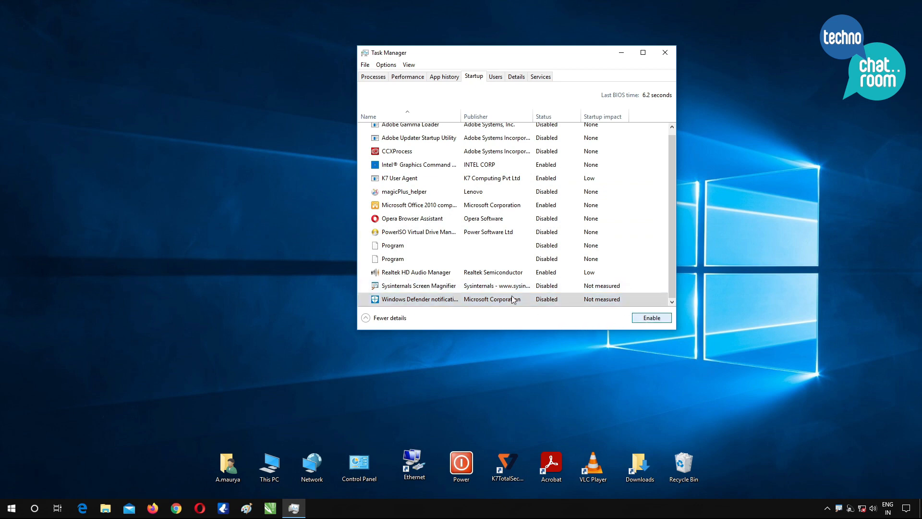
{"action": "left_click", "coordinate": [669, 53]}
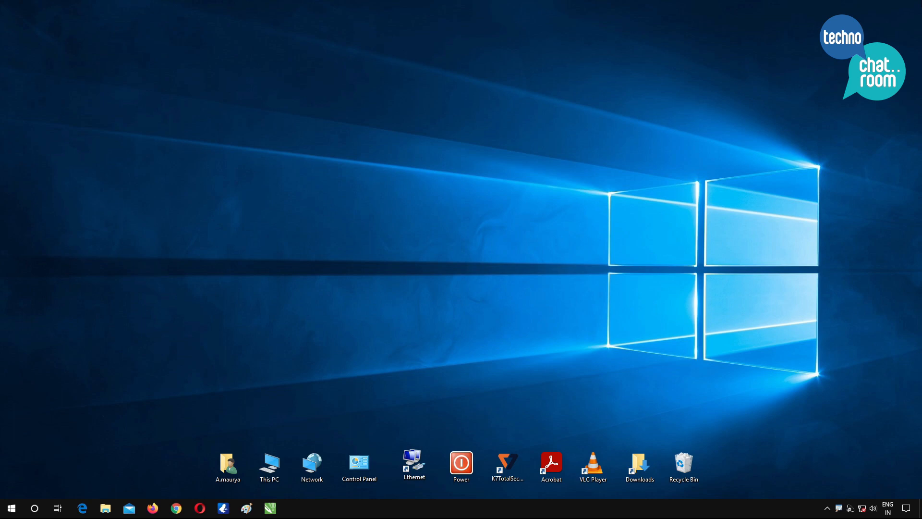
Search Windows for "defrag" and open Defragment and Optimize Drives
{"action": "left_click", "coordinate": [35, 509]}
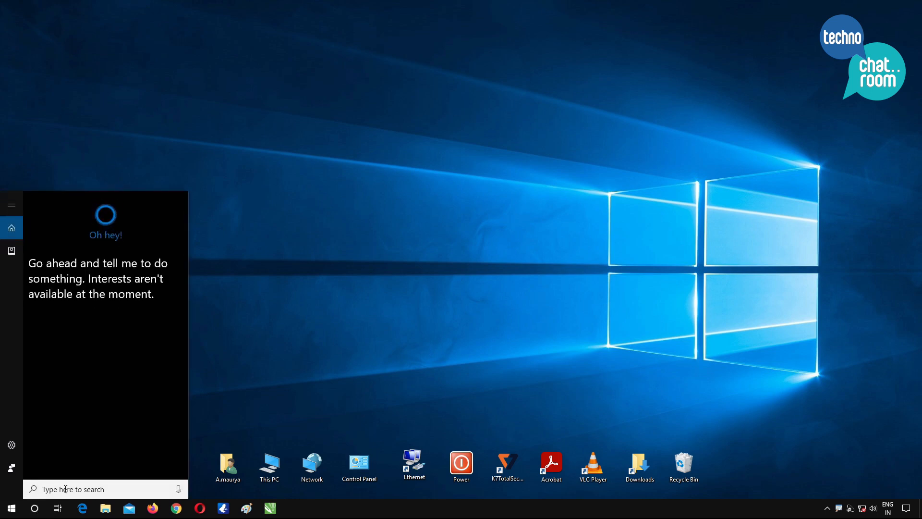
{"action": "type", "text": "de"}
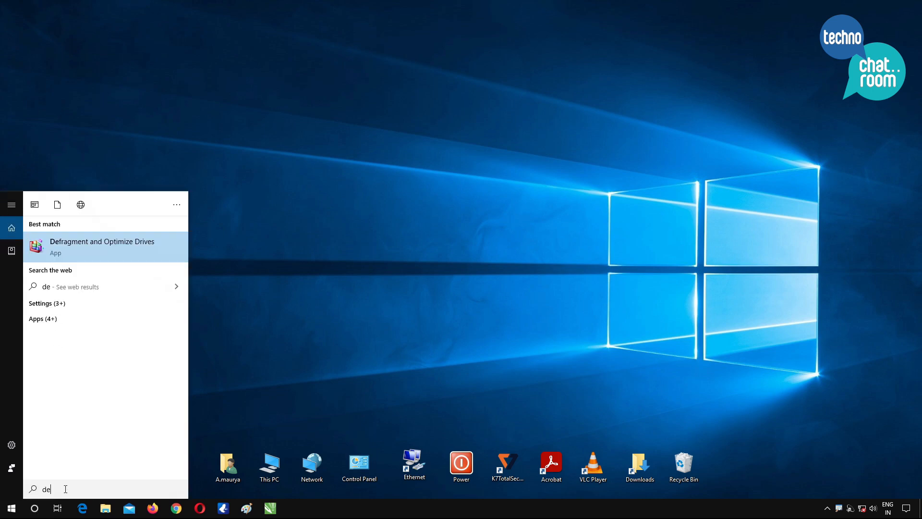
{"action": "type", "text": "frag"}
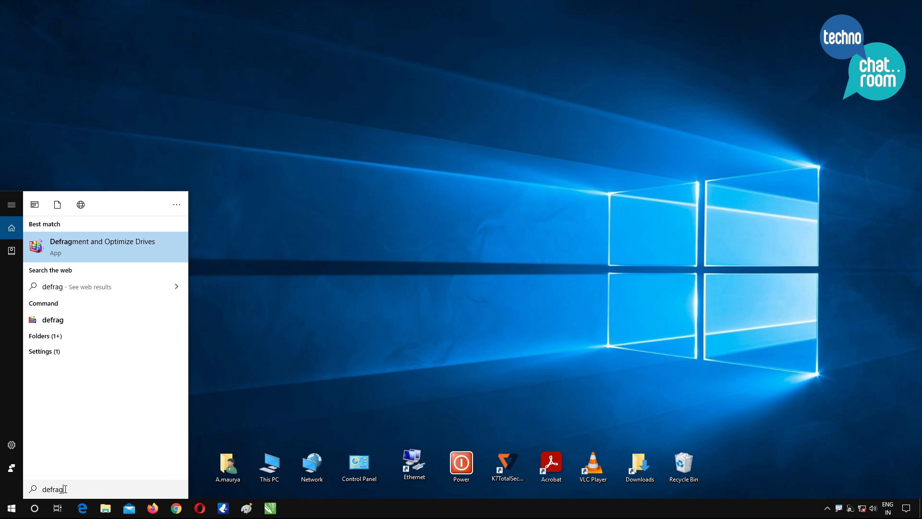
{"action": "key", "text": "Return"}
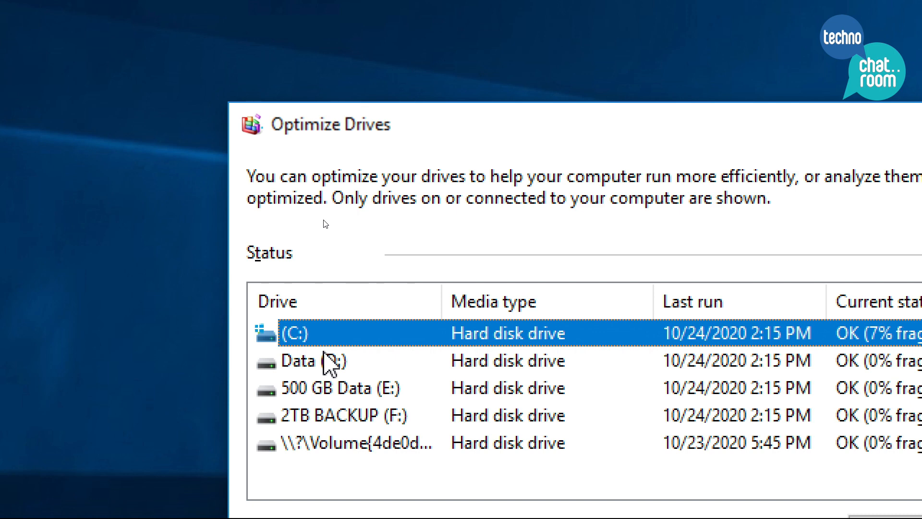
Select the C:, Data (D:), 500 GB Data (E:) and 2TB BACKUP (F:) drives together and optimize them all
{"action": "left_click", "coordinate": [323, 360], "text": "ctrl"}
{"action": "left_click", "coordinate": [314, 386], "text": "ctrl"}
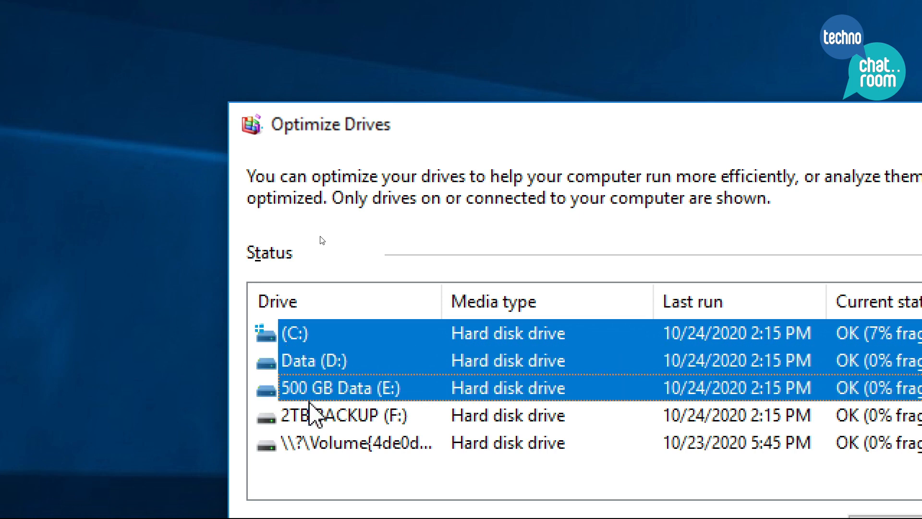
{"action": "left_click", "coordinate": [318, 413], "text": "ctrl"}
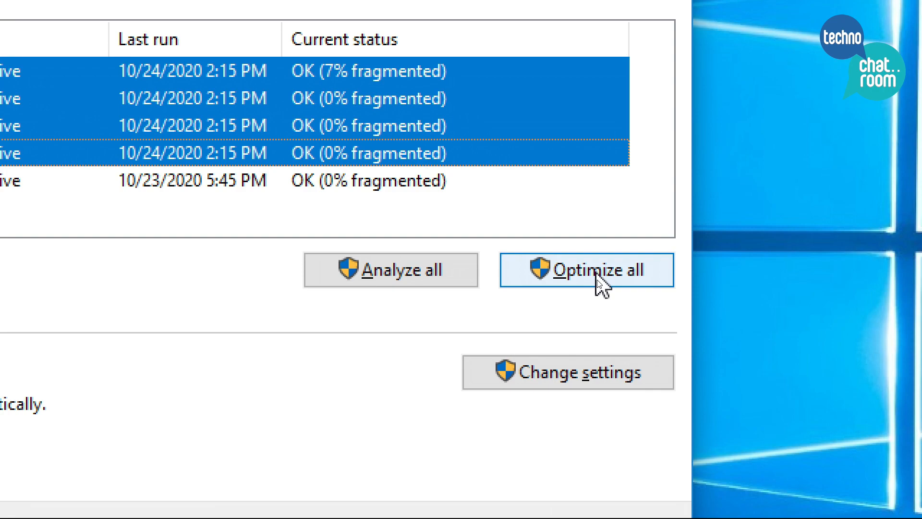
{"action": "left_click", "coordinate": [598, 275]}
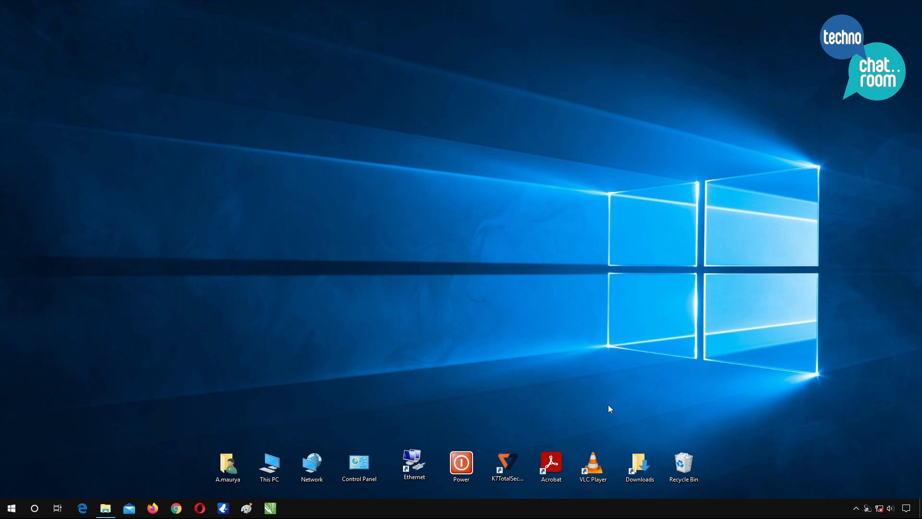
Open the properties of Local Disk (C:) from This PC and start Disk Cleanup for it
{"action": "double_click", "coordinate": [265, 474]}
{"action": "left_click", "coordinate": [223, 146]}
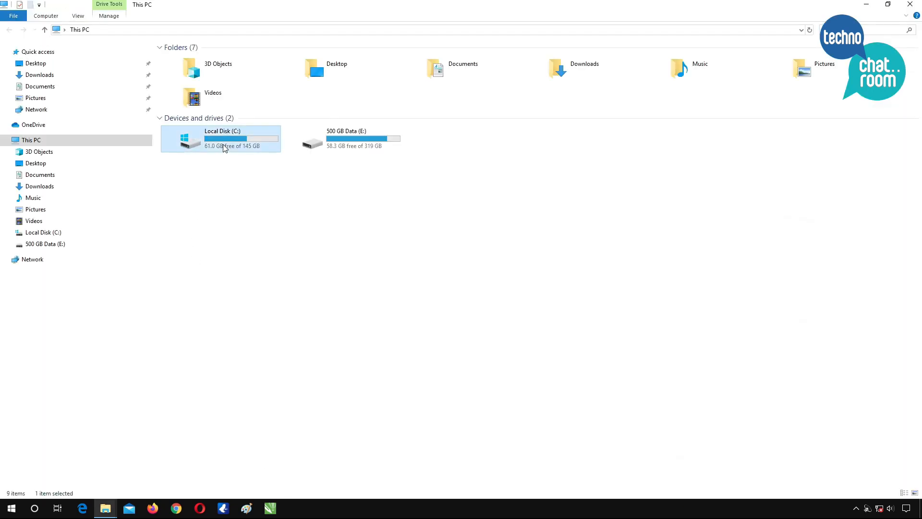
{"action": "right_click", "coordinate": [223, 145]}
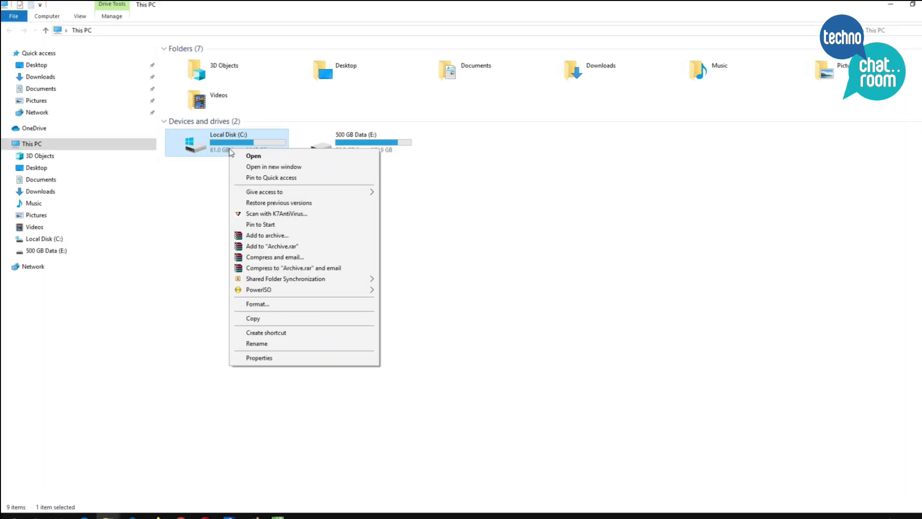
{"action": "left_click", "coordinate": [314, 433]}
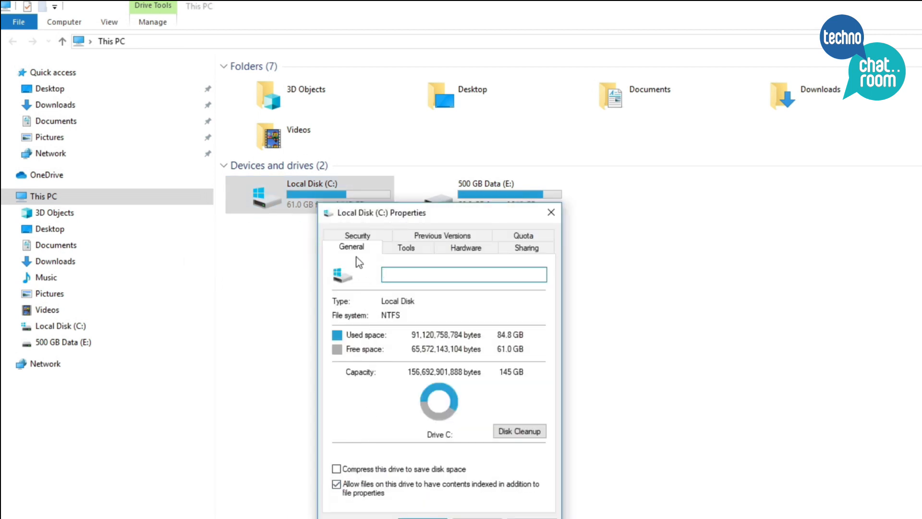
{"action": "left_click", "coordinate": [512, 435]}
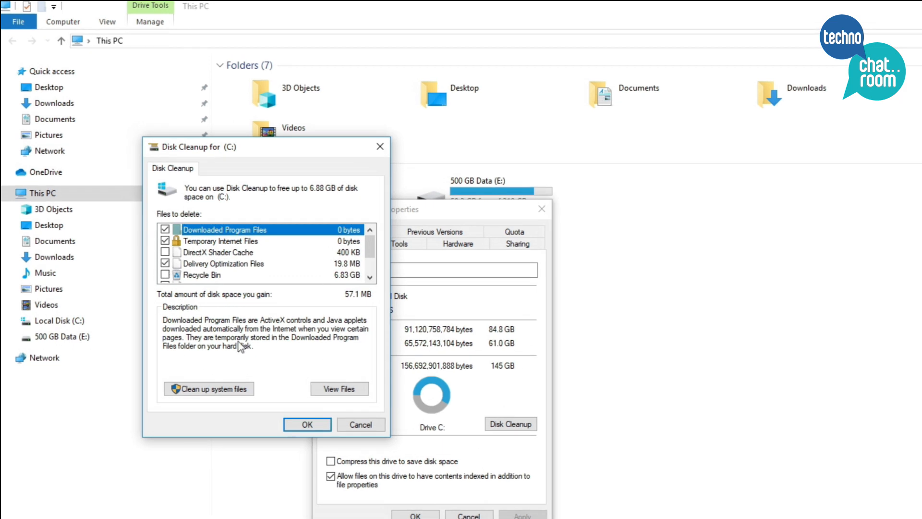
Mark the Recycle Bin and DirectX Shader Cache for deletion and review the remaining file categories
{"action": "left_click", "coordinate": [165, 275]}
{"action": "left_click", "coordinate": [166, 253]}
{"action": "left_click_drag", "start_coordinate": [370, 246], "coordinate": [371, 263]}
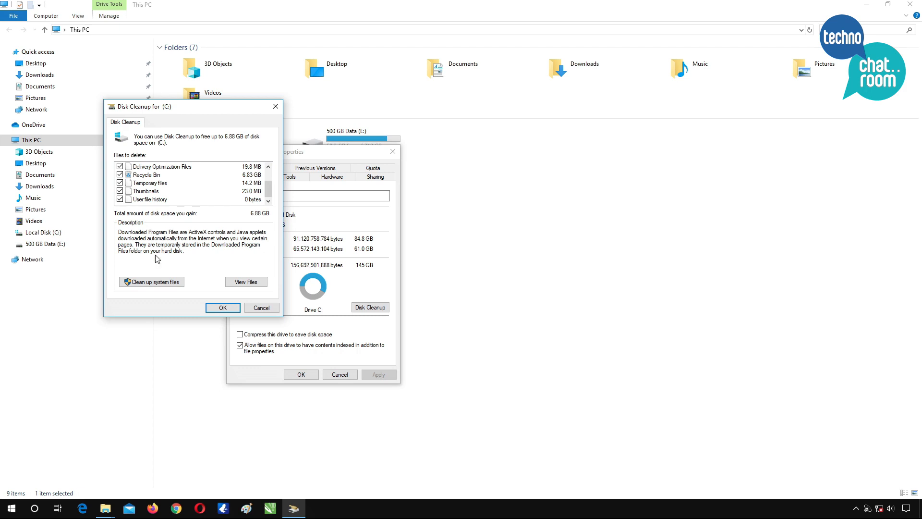
Extend the C: cleanup to system files and permanently delete the file categories preselected there
{"action": "left_click", "coordinate": [143, 286]}
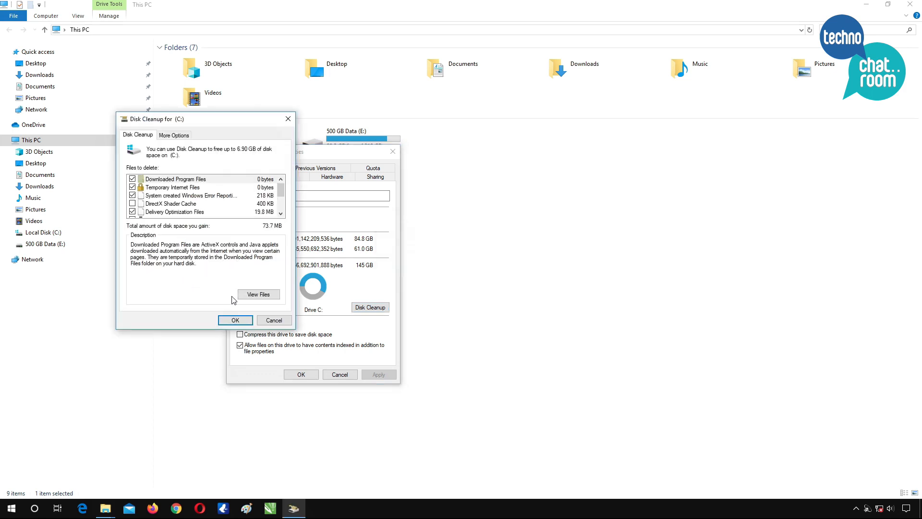
{"action": "left_click", "coordinate": [234, 321]}
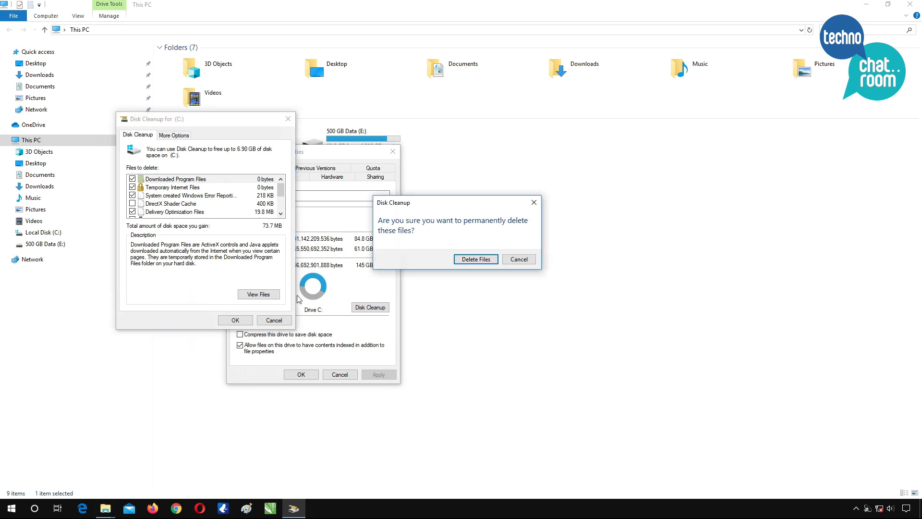
{"action": "left_click", "coordinate": [469, 261]}
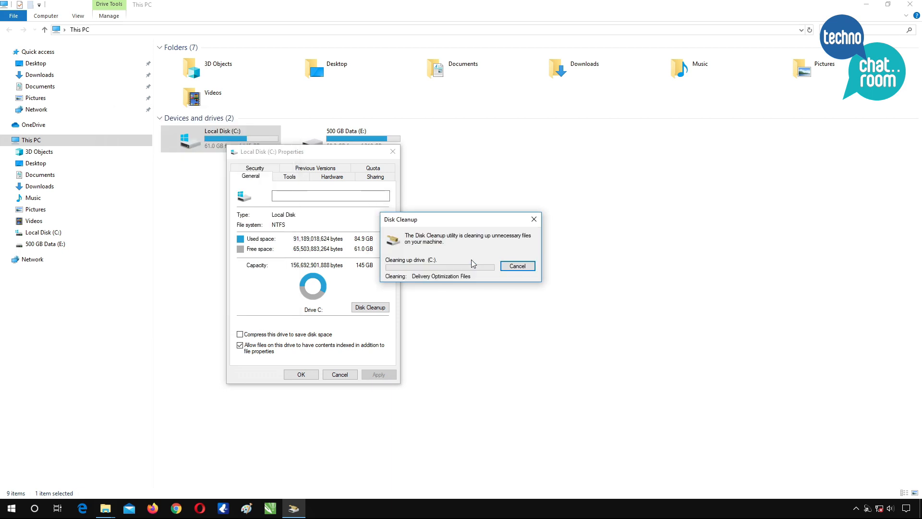